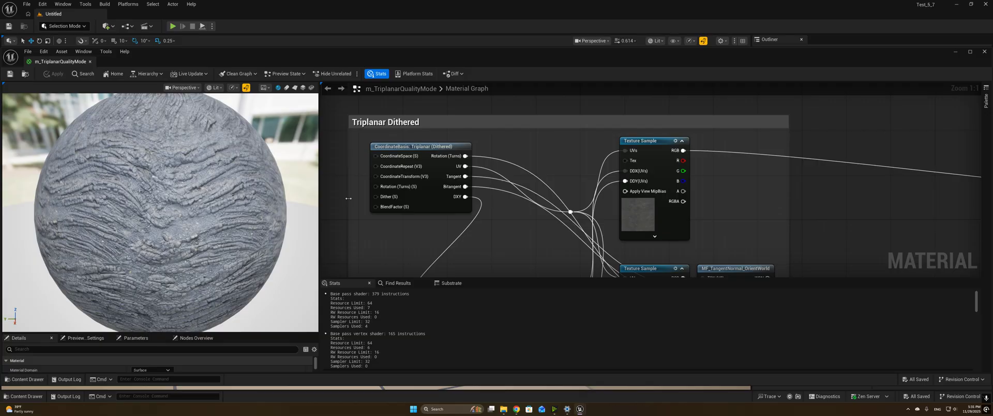
# Step: Examine the coordinate, Break and Texture Sample nodes inside the Triplanar Dithered group of the material graph
pyautogui.scroll(-1, 340, 204)
pyautogui.moveTo(373, 274); pyautogui.dragTo(380, 204, button='right')
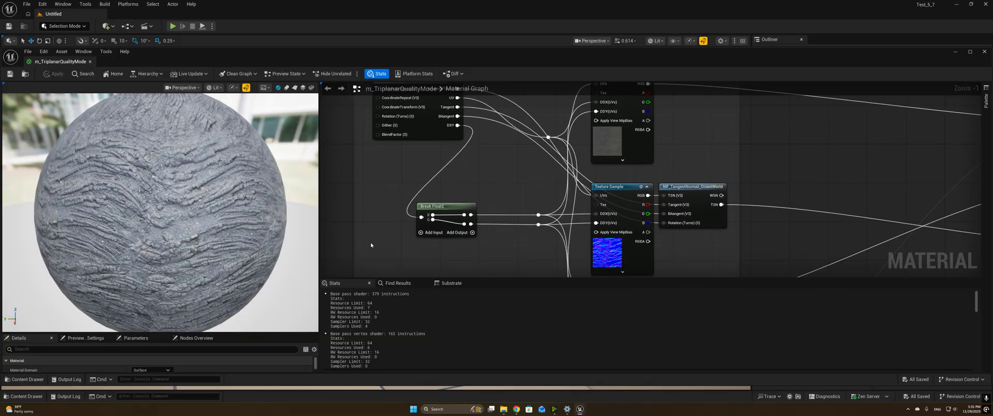
pyautogui.scroll(-5, 370, 245)
pyautogui.moveTo(370, 245); pyautogui.dragTo(402, 173, button='right')
pyautogui.scroll(3, 402, 117)
pyautogui.moveTo(390, 127); pyautogui.dragTo(360, 86, button='right')
pyautogui.moveTo(364, 101); pyautogui.dragTo(691, 233)
# Step: Shrink the Stats panel to enlarge the graph area, and examine the Triplanar Diffuse, ORM and Normals groups
pyautogui.moveTo(707, 279); pyautogui.dragTo(715, 346)
pyautogui.moveTo(716, 310); pyautogui.dragTo(674, 85, button='right')
pyautogui.scroll(-2, 681, 162)
pyautogui.click(555, 253)
pyautogui.moveTo(548, 213); pyautogui.dragTo(512, 255, button='right')
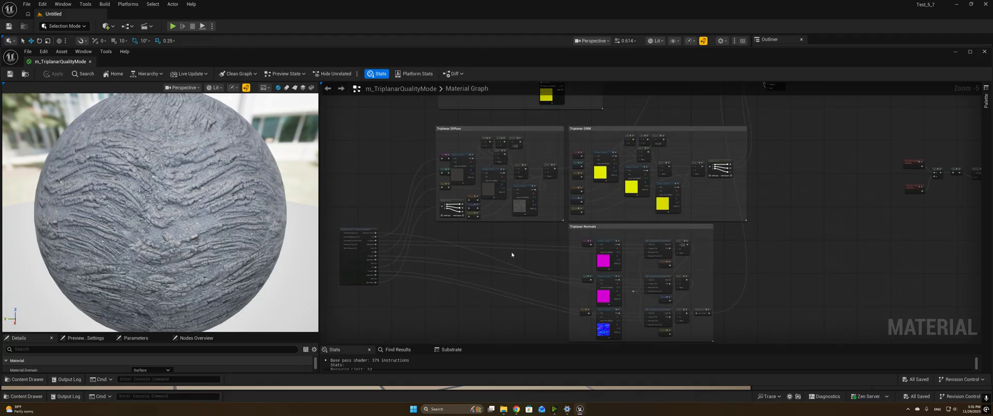
# Step: Set the preview state to the quality level that uses the Triplanar Diffuse, ORM and Normals groups, and examine those nodes
pyautogui.click(284, 79)
pyautogui.click(289, 118)
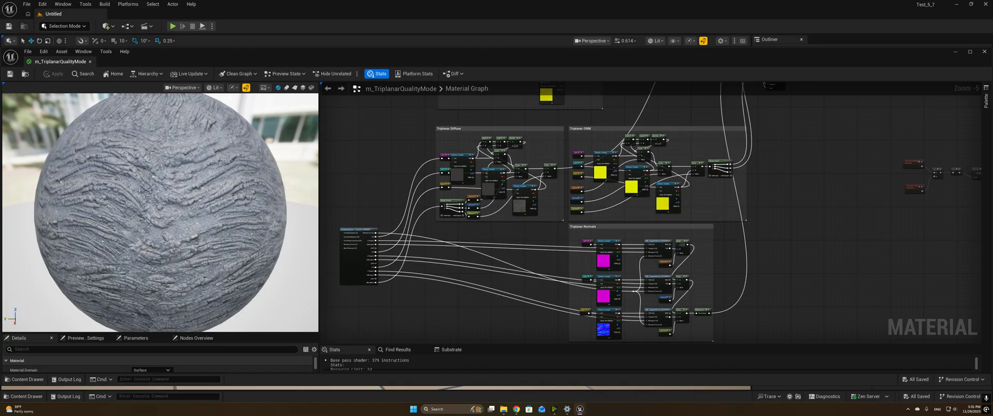
pyautogui.moveTo(385, 164)
pyautogui.mouseDown(button='right')
pyautogui.moveTo(377, 246)
pyautogui.moveTo(395, 138)
pyautogui.moveTo(387, 161)
pyautogui.mouseUp(button='right')
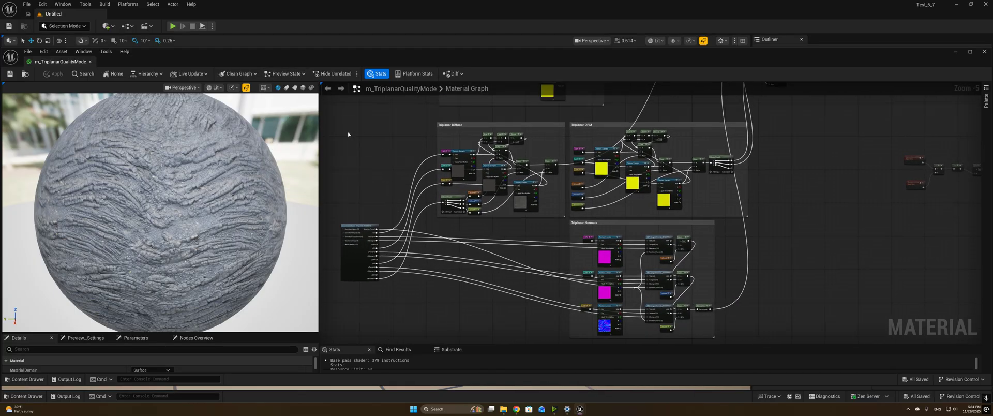
pyautogui.moveTo(348, 135); pyautogui.dragTo(740, 334)
pyautogui.click(787, 229)
# Step: Examine the Quality Switch nodes feeding the material output and their connections from the triplanar groups
pyautogui.moveTo(795, 165); pyautogui.dragTo(745, 297, button='right')
pyautogui.moveTo(791, 211); pyautogui.dragTo(747, 270, button='right')
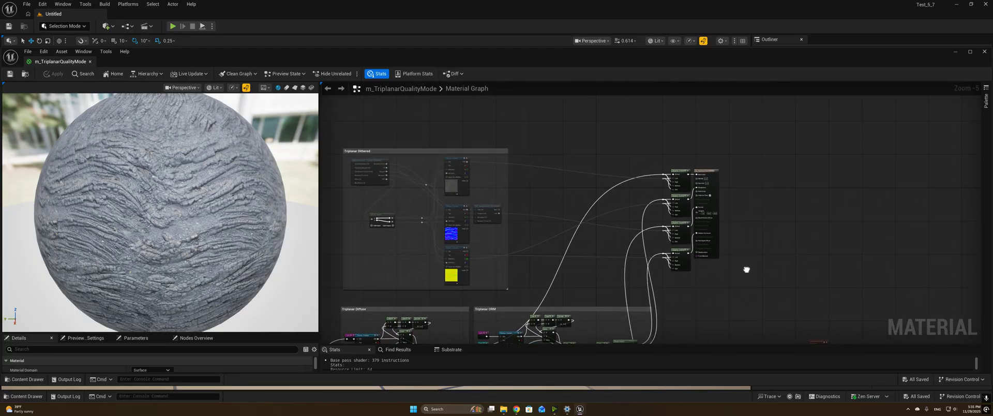
pyautogui.scroll(3, 735, 279)
pyautogui.moveTo(500, 117); pyautogui.dragTo(568, 343)
pyautogui.click(468, 246)
pyautogui.scroll(-1, 448, 278)
pyautogui.moveTo(447, 278); pyautogui.dragTo(749, 235, button='right')
pyautogui.scroll(-1, 637, 246)
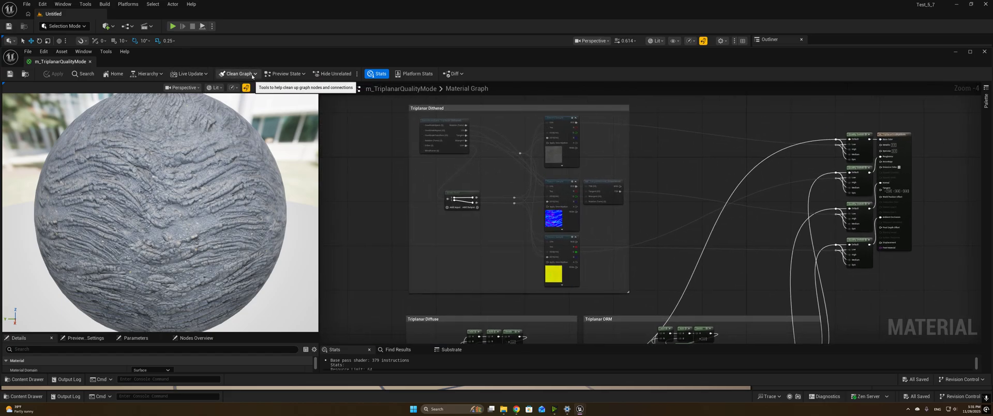
# Step: Preview the quality state that uses the Triplanar Dithered group, and restore the preview state that shows all connections
pyautogui.click(282, 74)
pyautogui.click(277, 131)
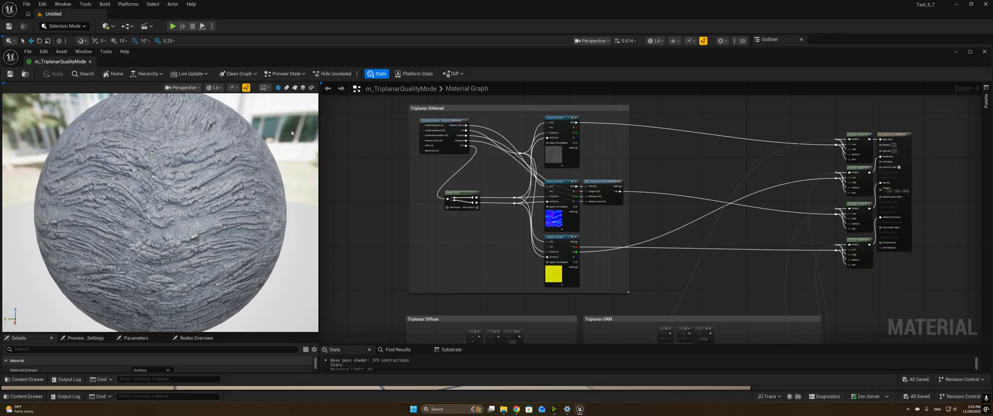
pyautogui.click(282, 74)
pyautogui.click(279, 103)
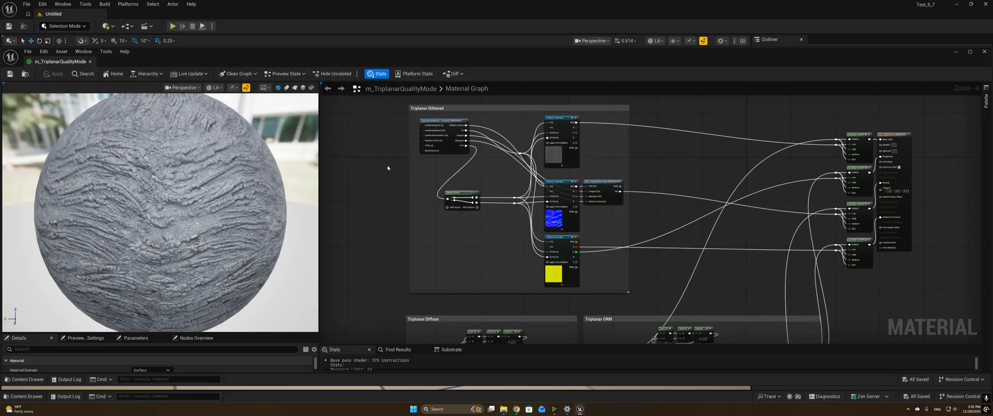
# Step: Connect the UV output of the dithered triplanar coordinate node directly to the material's Base Color input
pyautogui.scroll(1, 595, 187)
pyautogui.moveTo(594, 188); pyautogui.dragTo(612, 177, button='right')
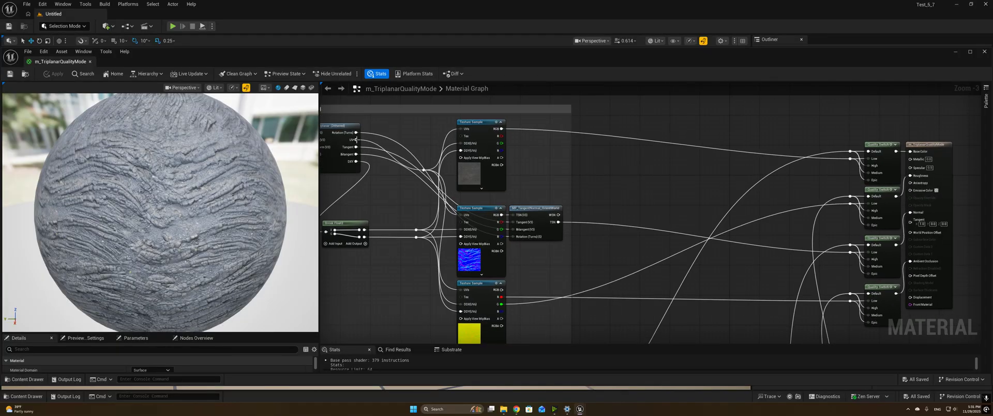
pyautogui.moveTo(356, 140); pyautogui.dragTo(911, 152)
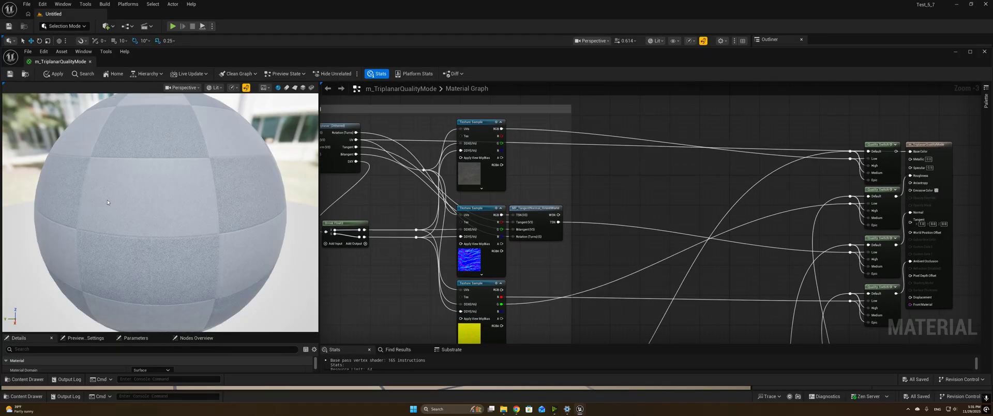
# Step: Examine the UV colours on the preview sphere from several sides and close up where the projections blend
pyautogui.moveTo(210, 209); pyautogui.dragTo(124, 207)
pyautogui.moveTo(213, 209); pyautogui.dragTo(213, 243, button='right')
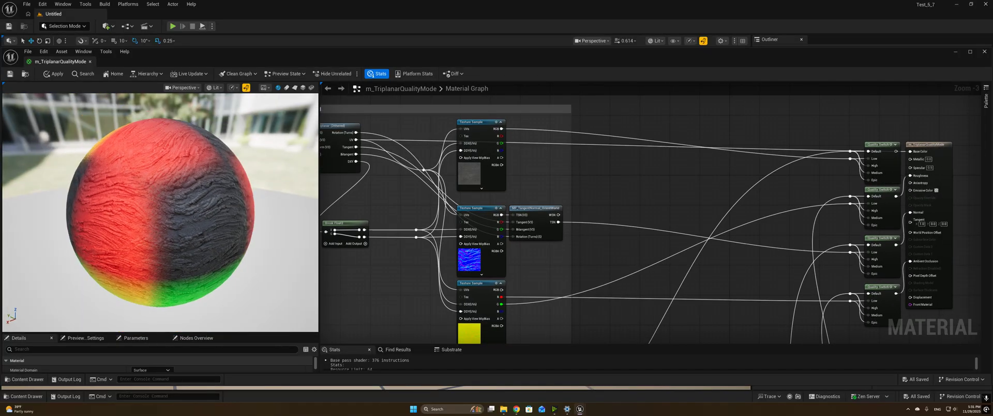
pyautogui.moveTo(213, 217); pyautogui.dragTo(77, 199)
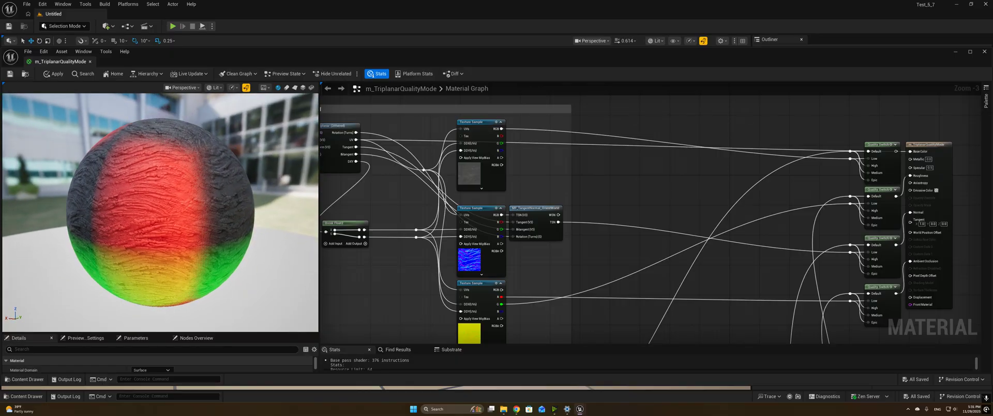
pyautogui.moveTo(269, 203); pyautogui.dragTo(150, 171)
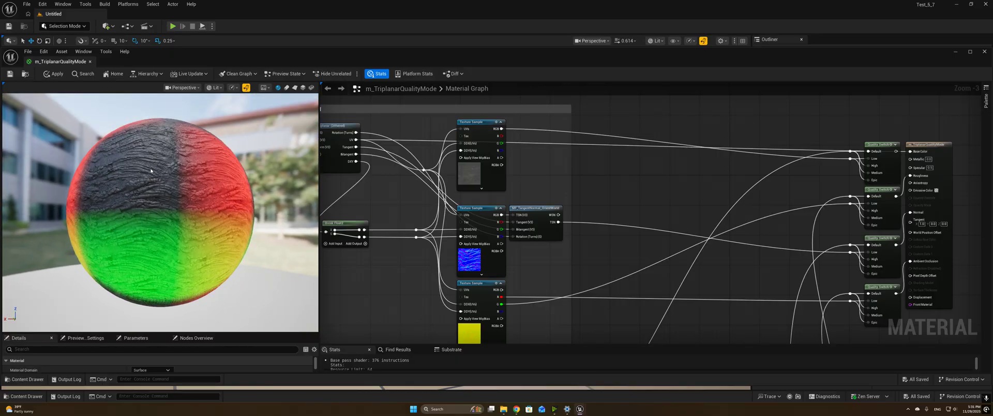
pyautogui.moveTo(136, 217); pyautogui.dragTo(150, 241)
pyautogui.moveTo(187, 220); pyautogui.dragTo(168, 189)
pyautogui.scroll(5, 160, 212)
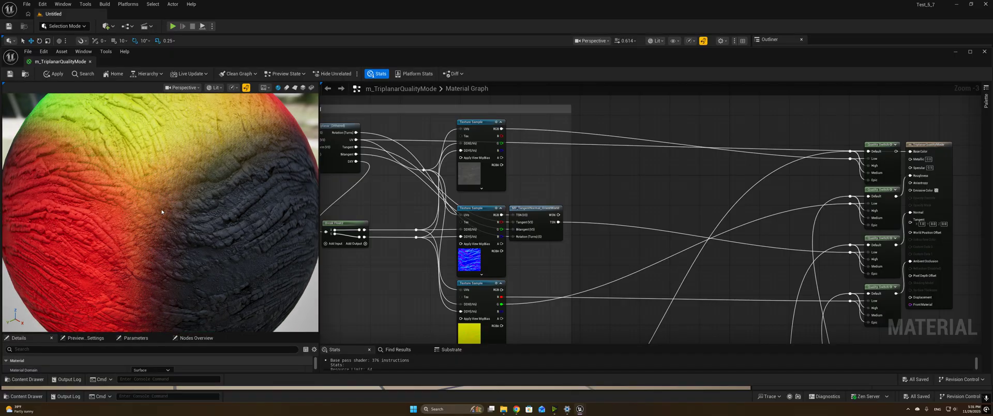
pyautogui.moveTo(399, 219); pyautogui.dragTo(418, 227, button='right')
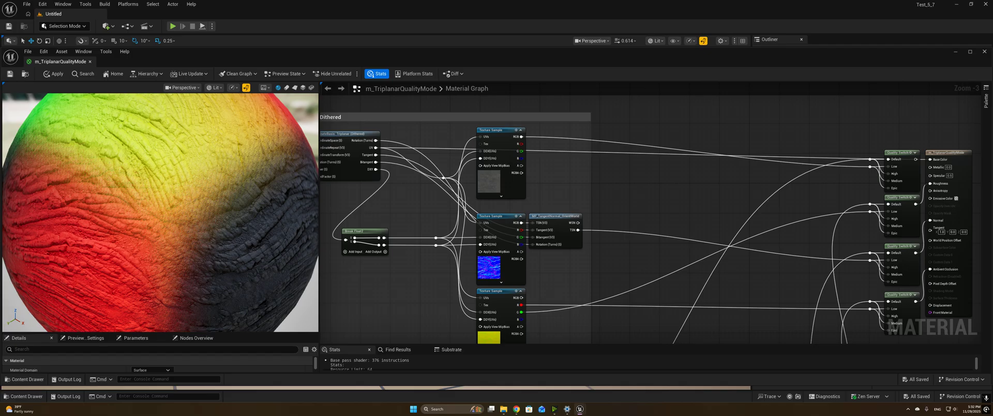
pyautogui.scroll(3, 171, 215)
pyautogui.moveTo(171, 215); pyautogui.dragTo(139, 206)
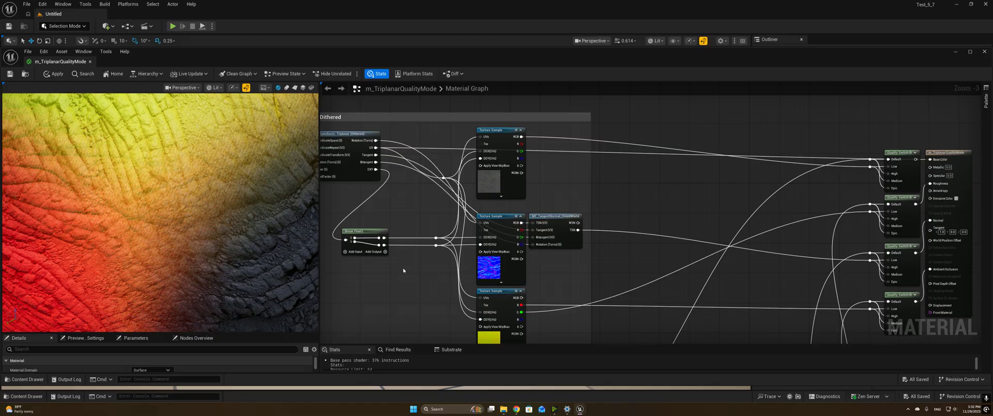
pyautogui.scroll(-8, 234, 266)
pyautogui.scroll(2, 238, 270)
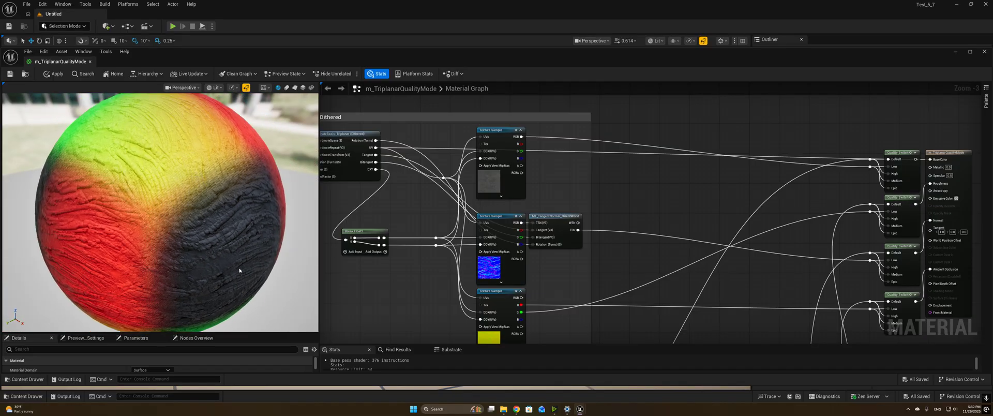
# Step: Turn on realtime rendering in the material preview and inspect the dithered blend between projections
pyautogui.scroll(-5, 240, 271)
pyautogui.moveTo(239, 271)
pyautogui.mouseDown()
pyautogui.moveTo(212, 258)
pyautogui.moveTo(216, 250)
pyautogui.mouseUp()
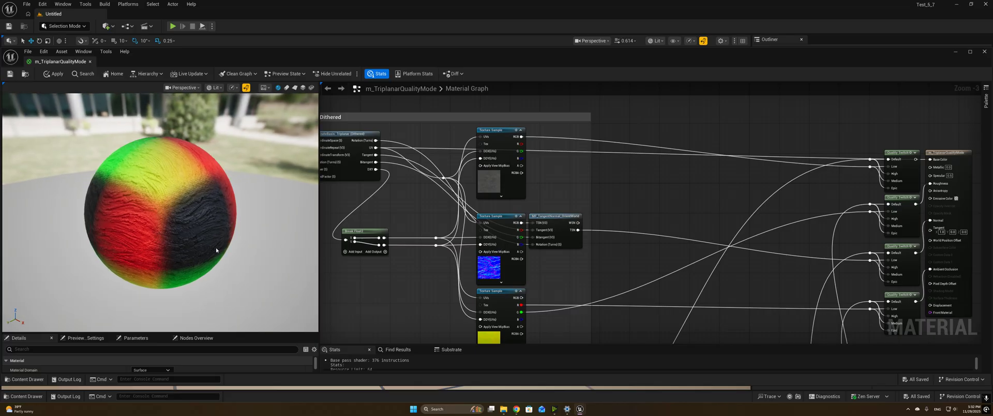
pyautogui.click(247, 87)
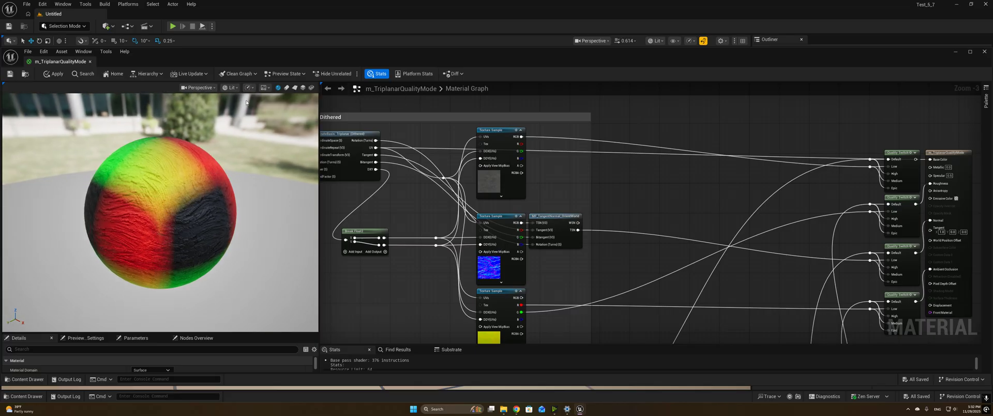
pyautogui.scroll(6, 208, 195)
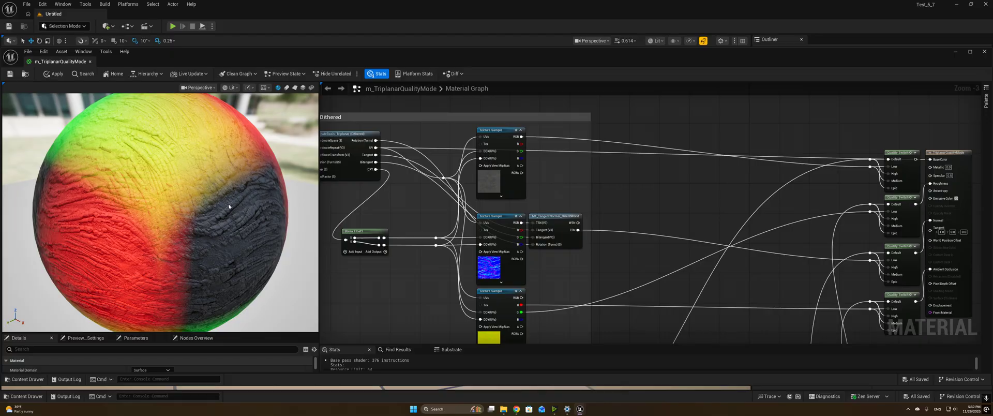
# Step: Reconnect the uppermost Quality Switch output to Base Color and inspect the rock texture on the preview sphere
pyautogui.moveTo(653, 173); pyautogui.dragTo(523, 172, button='right')
pyautogui.moveTo(788, 158); pyautogui.dragTo(804, 159)
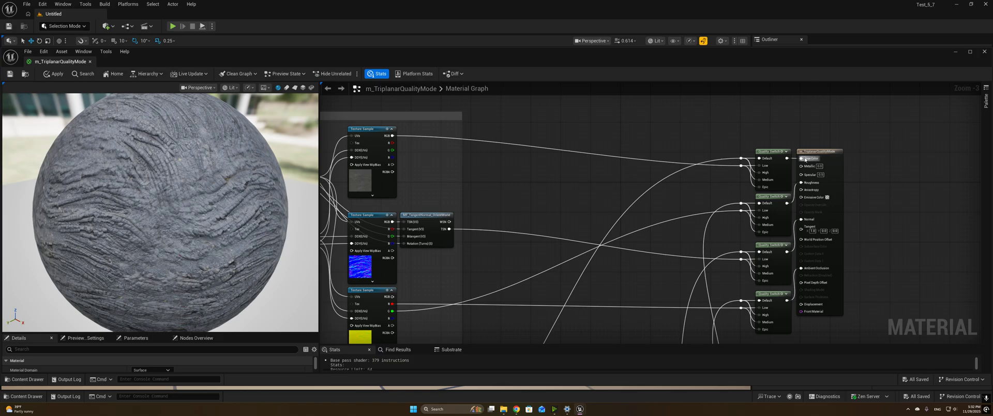
pyautogui.moveTo(188, 199); pyautogui.dragTo(177, 159)
pyautogui.scroll(5, 235, 197)
pyautogui.scroll(-5, 235, 197)
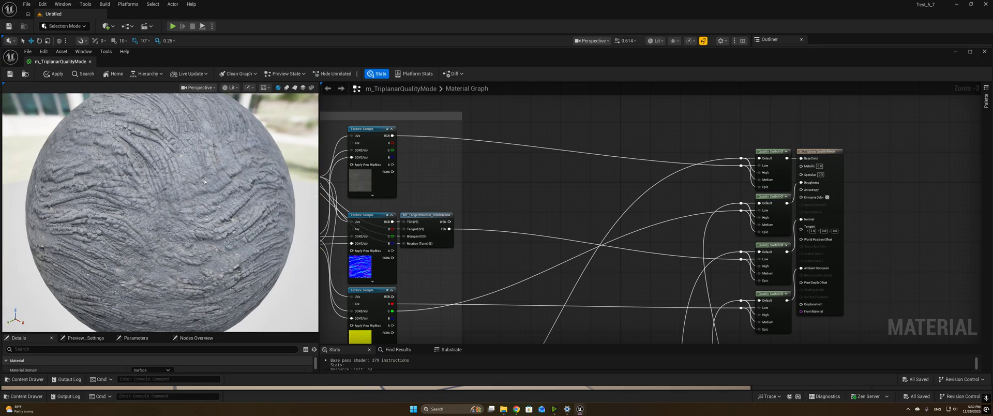
pyautogui.scroll(3, 177, 159)
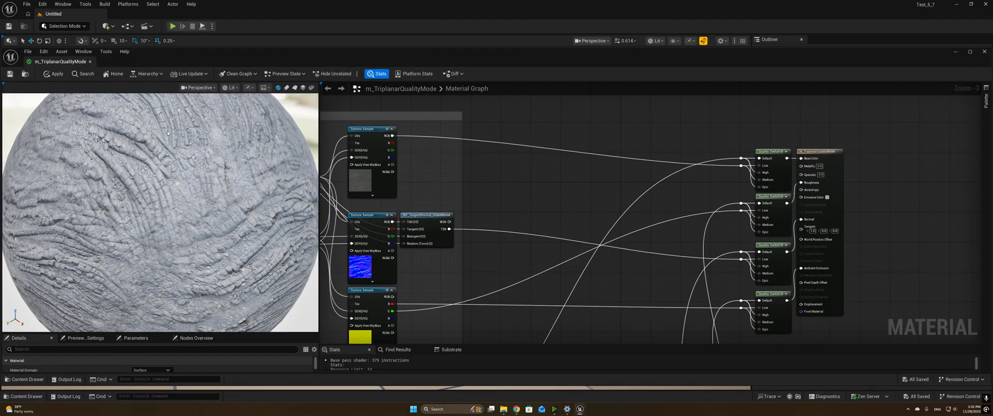
pyautogui.scroll(-4, 218, 199)
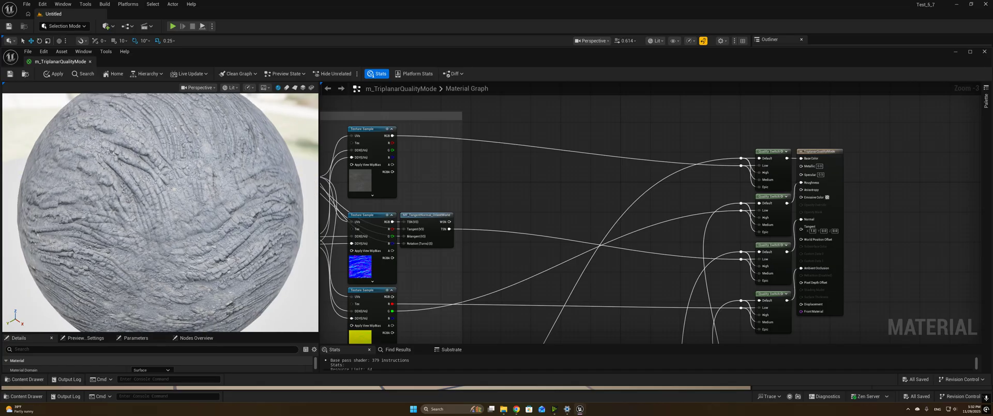
# Step: Save the m_TriplanarQualityMode material
pyautogui.click(13, 74)
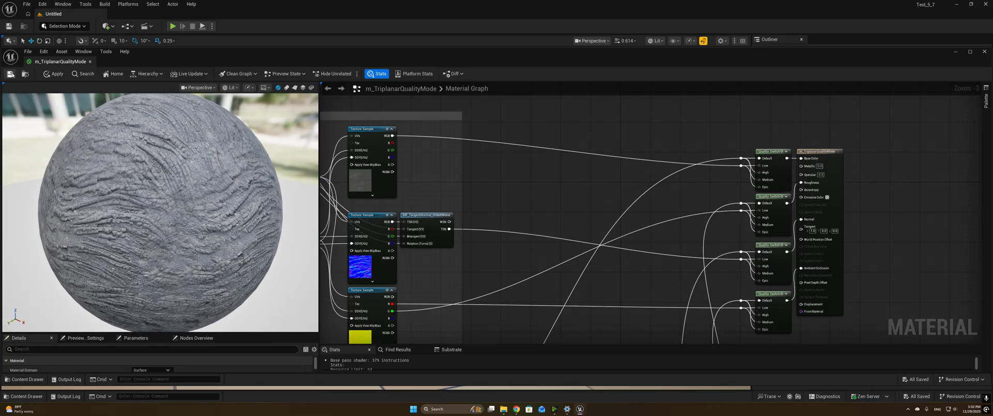
pyautogui.moveTo(188, 186); pyautogui.dragTo(230, 203)
pyautogui.moveTo(486, 215); pyautogui.dragTo(692, 209, button='right')
pyautogui.moveTo(227, 186); pyautogui.dragTo(227, 191, button='right')
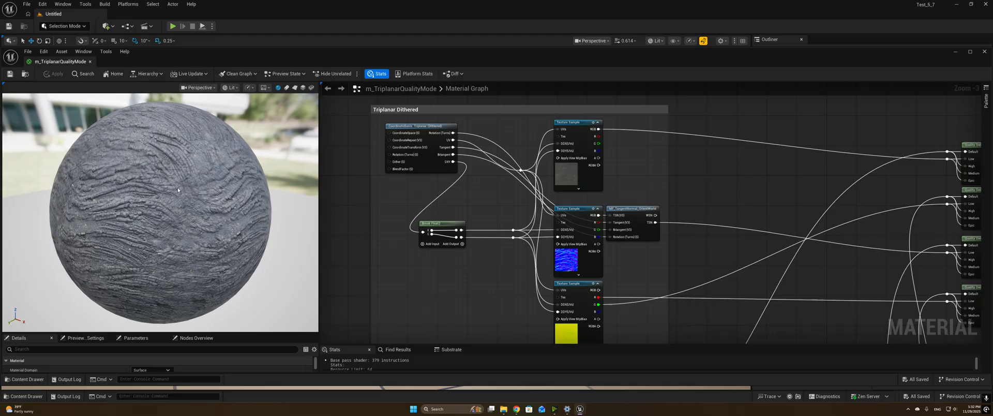
# Step: Set the level viewport's Material Quality Level to Epic and inspect the texture blending on the preview sphere
pyautogui.click(692, 42)
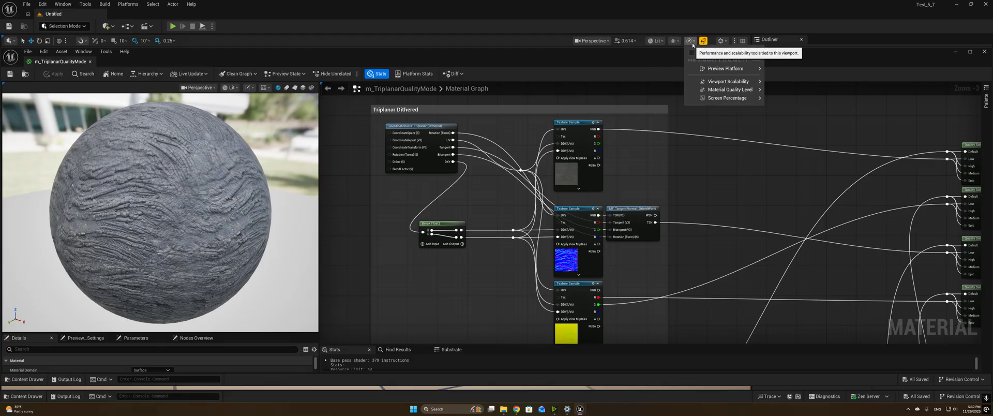
pyautogui.moveTo(731, 89)
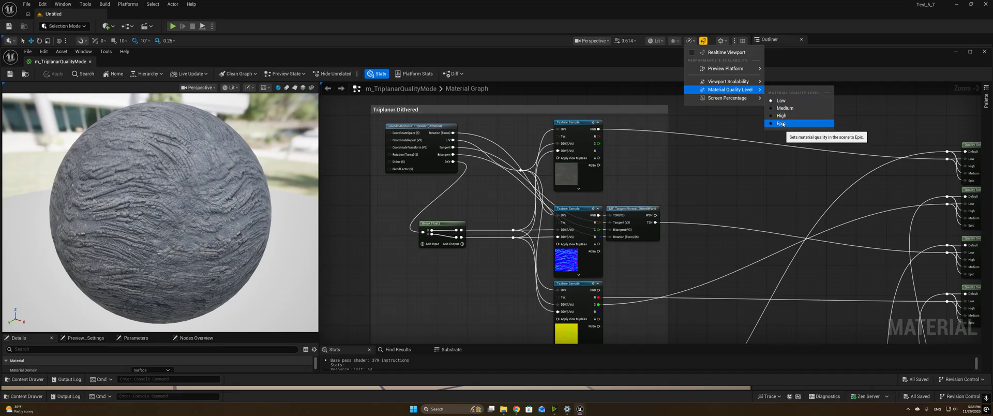
pyautogui.click(783, 124)
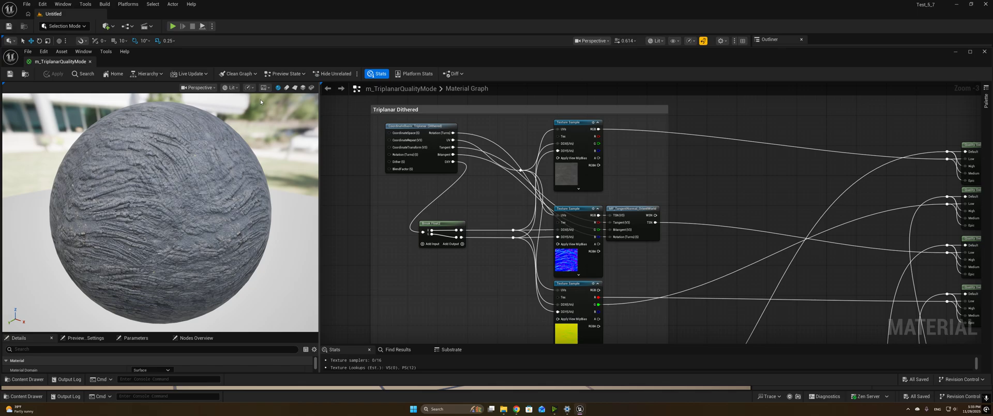
pyautogui.moveTo(242, 128); pyautogui.dragTo(228, 181)
pyautogui.moveTo(228, 181); pyautogui.dragTo(228, 140, button='right')
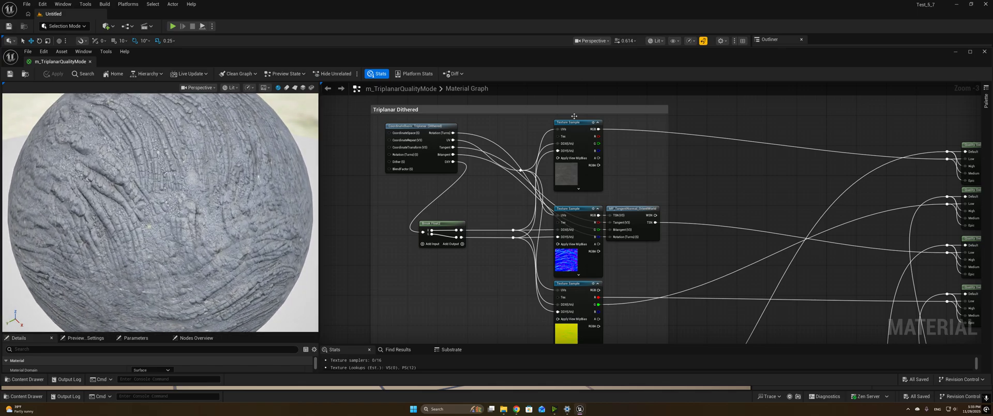
# Step: Switch the level viewport's Material Quality Level to Low for comparison
pyautogui.click(691, 41)
pyautogui.moveTo(731, 90)
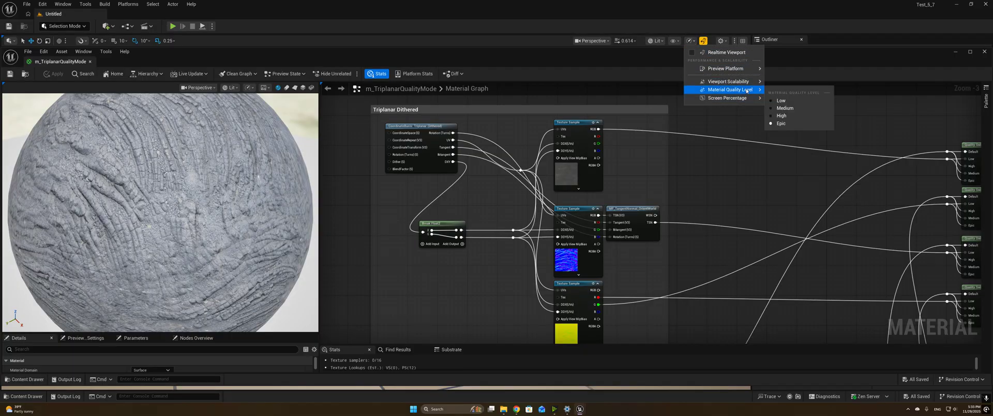
pyautogui.click(782, 101)
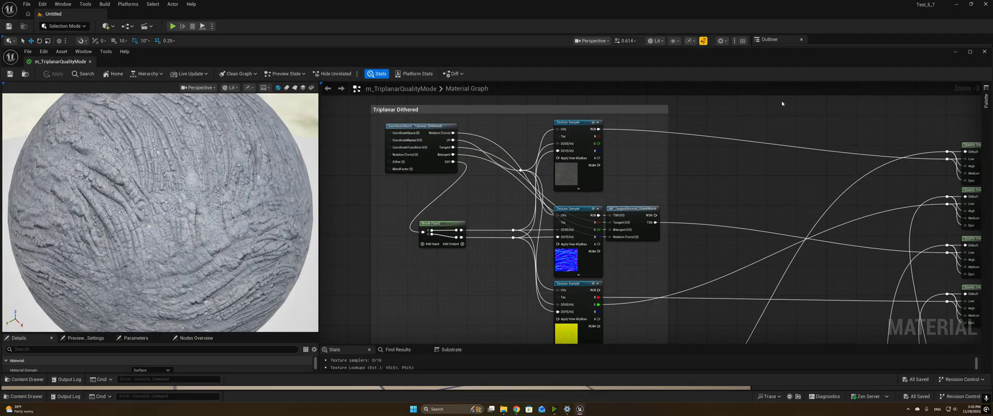
# Step: Set the Material Quality Level back to Epic and compare the blend areas on the preview sphere
pyautogui.click(692, 44)
pyautogui.moveTo(740, 90)
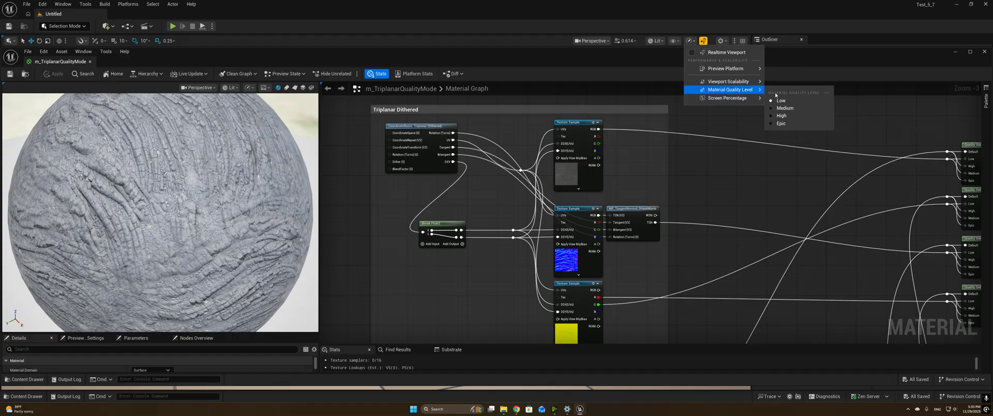
pyautogui.click(785, 124)
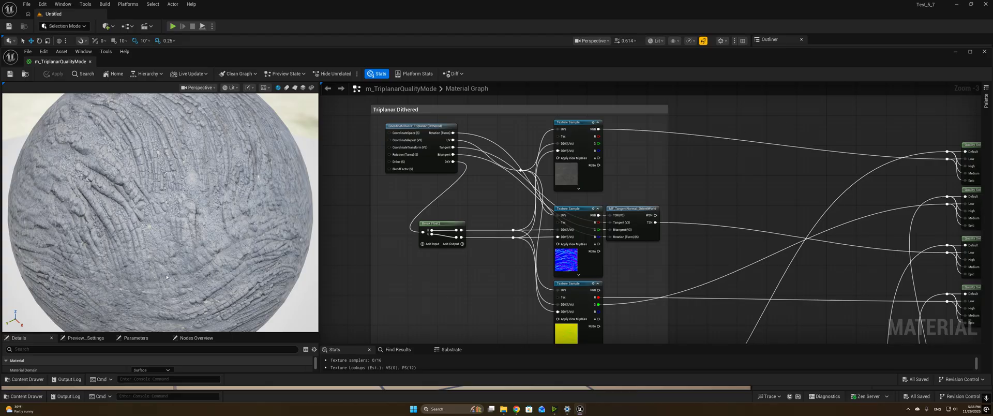
pyautogui.moveTo(237, 265); pyautogui.dragTo(269, 254)
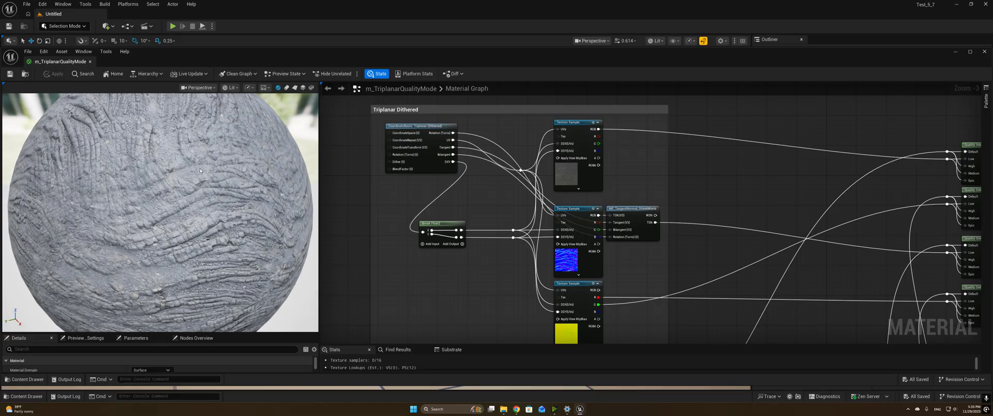
# Step: Set the level viewport's Material Quality Level to Low and inspect the preview sphere from another angle and distance
pyautogui.click(690, 40)
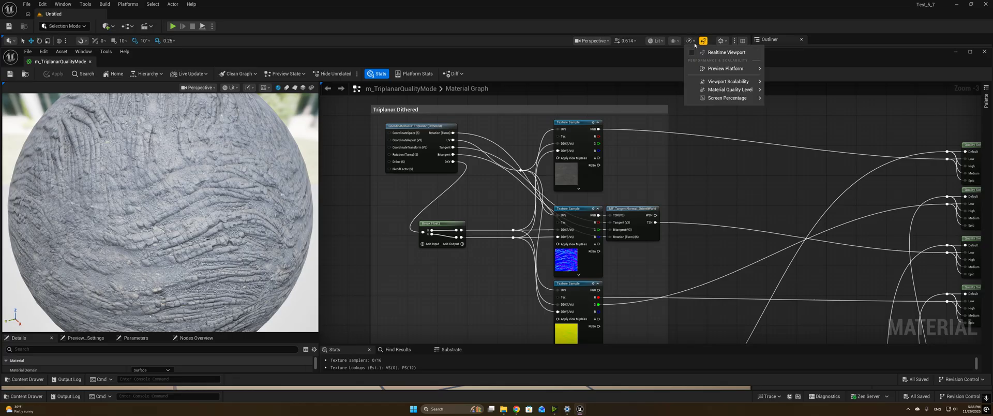
pyautogui.moveTo(758, 93)
pyautogui.click(780, 106)
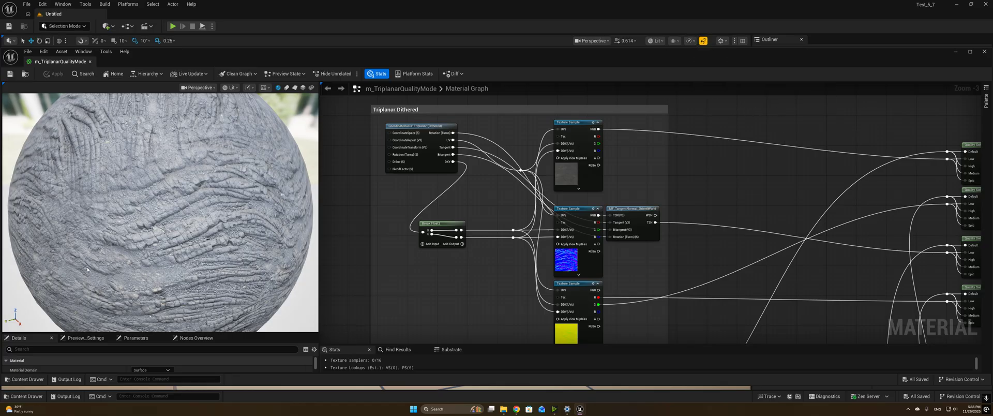
pyautogui.moveTo(160, 232); pyautogui.dragTo(192, 228)
pyautogui.scroll(-4, 159, 232)
pyautogui.moveTo(229, 205); pyautogui.dragTo(229, 225)
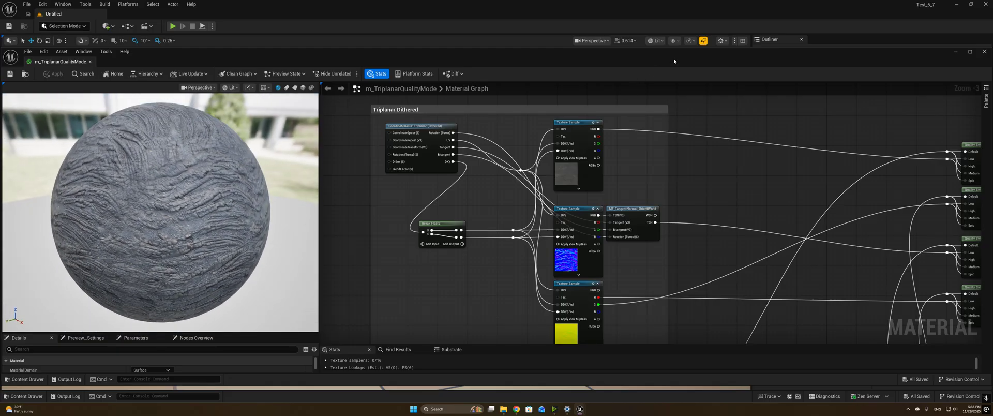
# Step: Set the level viewport's Material Quality Level to High and recheck the available quality levels
pyautogui.click(691, 40)
pyautogui.moveTo(730, 89)
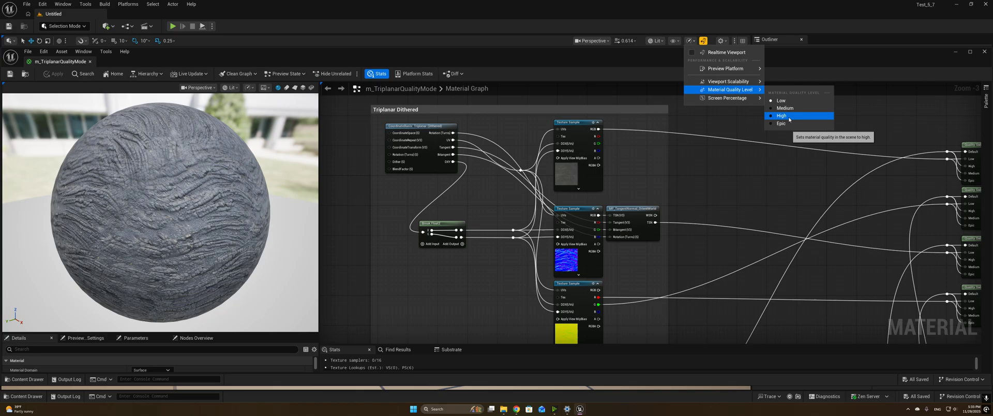
pyautogui.click(781, 116)
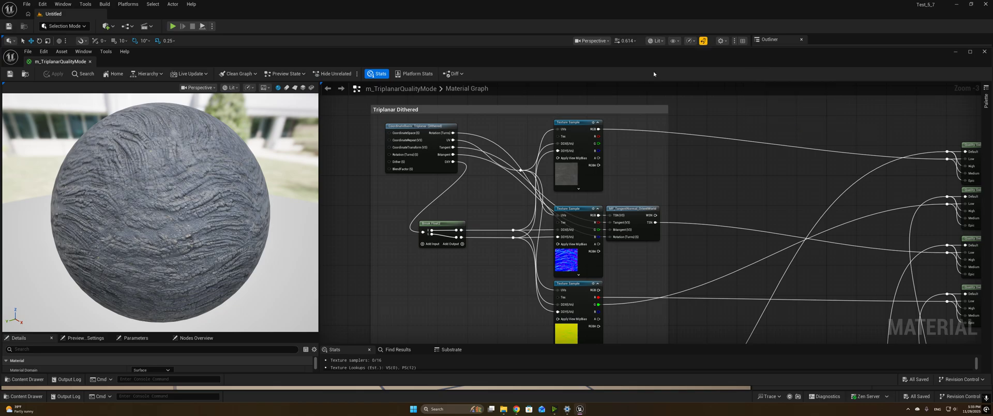
pyautogui.click(691, 40)
pyautogui.moveTo(730, 90)
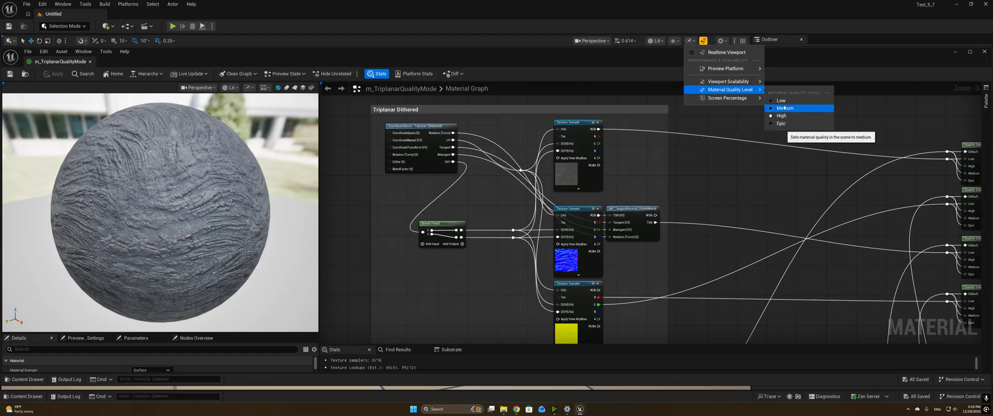
pyautogui.click(756, 195)
# Step: Search the node list for "coordin" near the Triplanar Dithered coordinate node and browse the available CoordinateBasis functions without adding one
pyautogui.scroll(1, 743, 250)
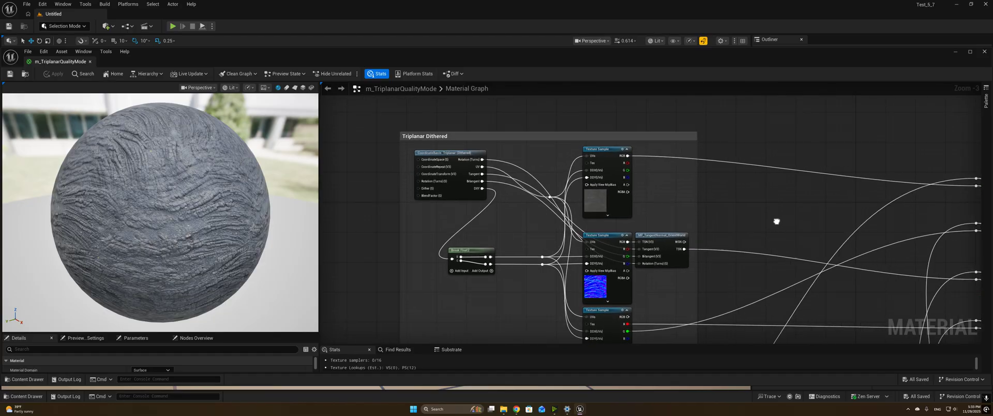
pyautogui.scroll(2, 431, 161)
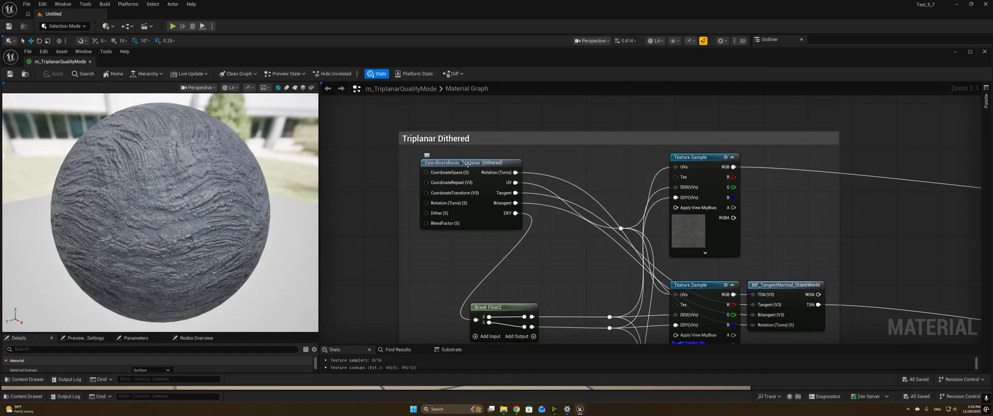
pyautogui.moveTo(774, 283); pyautogui.dragTo(700, 235, button='right')
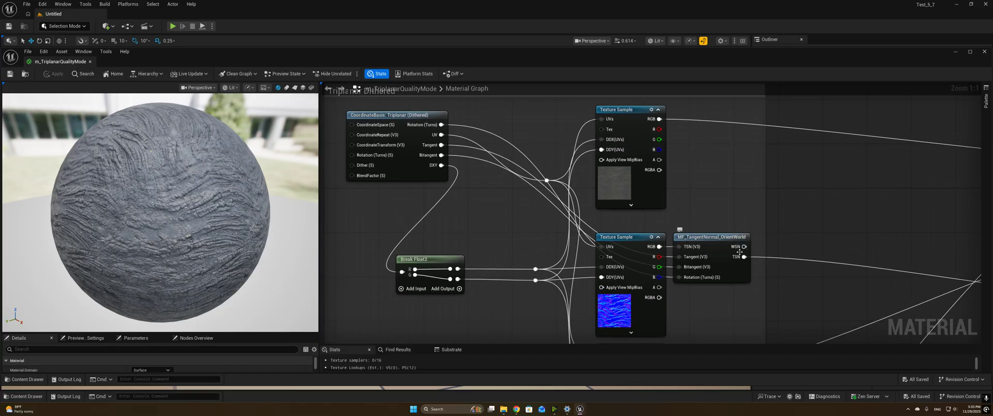
pyautogui.moveTo(804, 252); pyautogui.dragTo(822, 273, button='right')
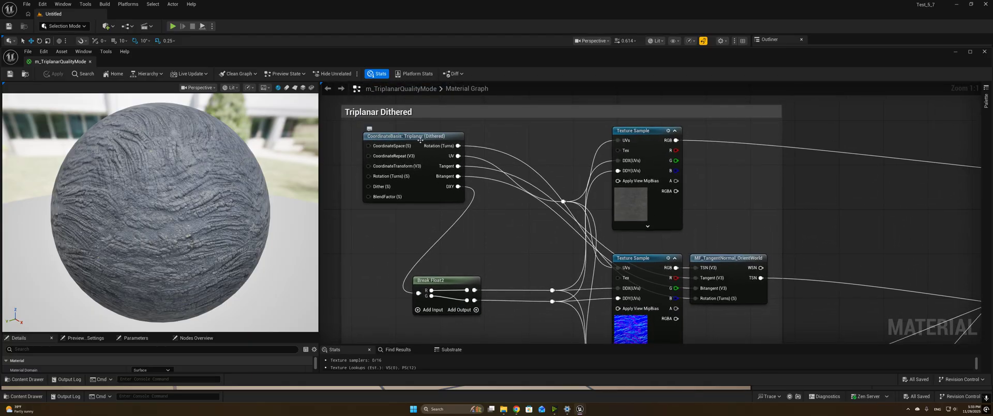
pyautogui.rightClick(501, 136)
pyautogui.write('coordin')
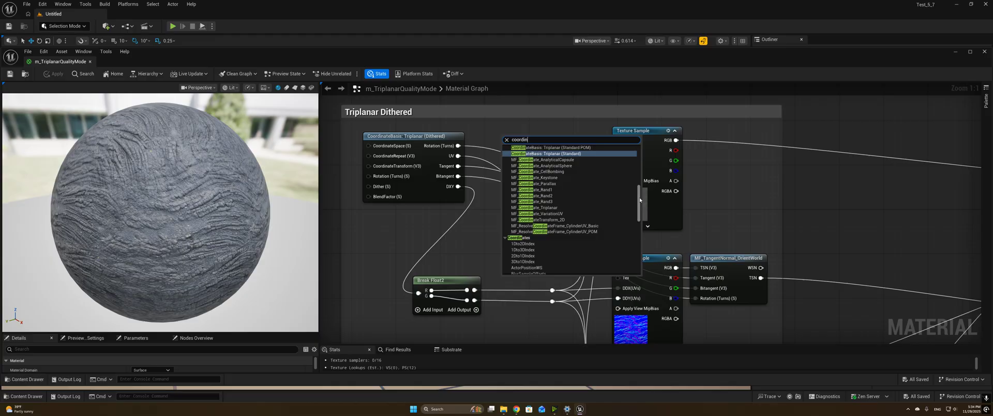
pyautogui.scroll(5, 577, 199)
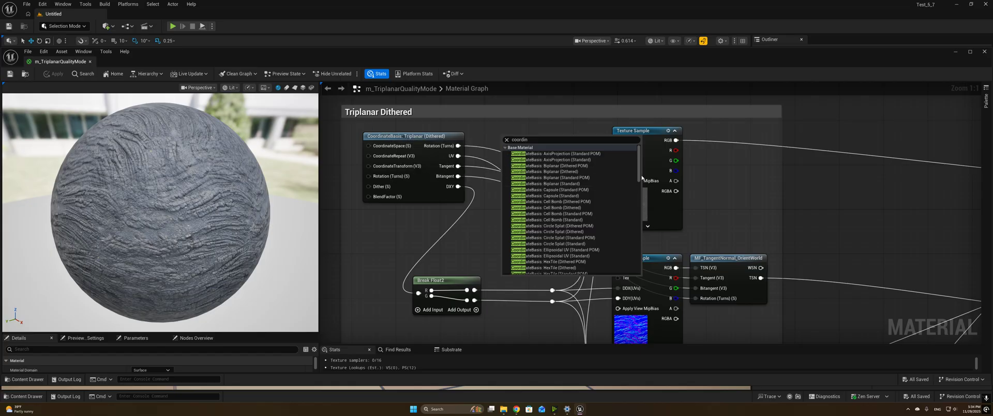
pyautogui.click(820, 182)
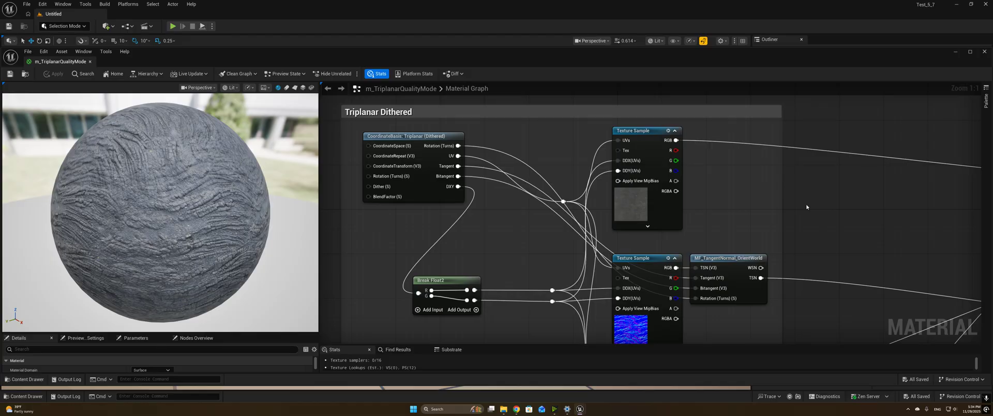
# Step: Review the MipValueMode options of the uppermost Texture Sample in the Triplanar Dithered group, keeping Derivative
pyautogui.scroll(-1, 807, 207)
pyautogui.moveTo(833, 218); pyautogui.dragTo(781, 186, button='right')
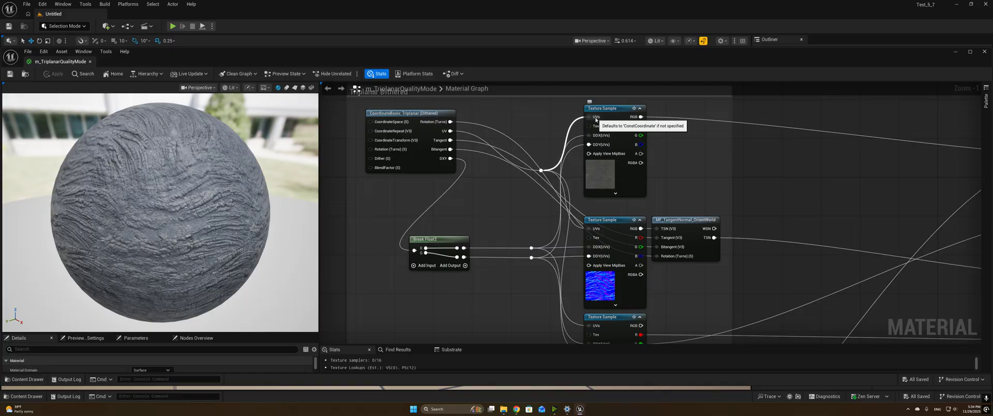
pyautogui.moveTo(786, 178); pyautogui.dragTo(736, 193, button='right')
pyautogui.click(570, 127)
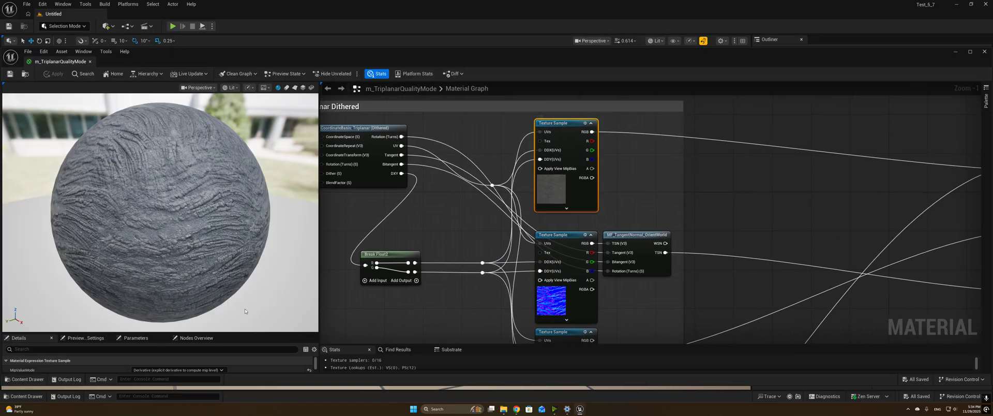
pyautogui.moveTo(226, 334); pyautogui.dragTo(224, 281)
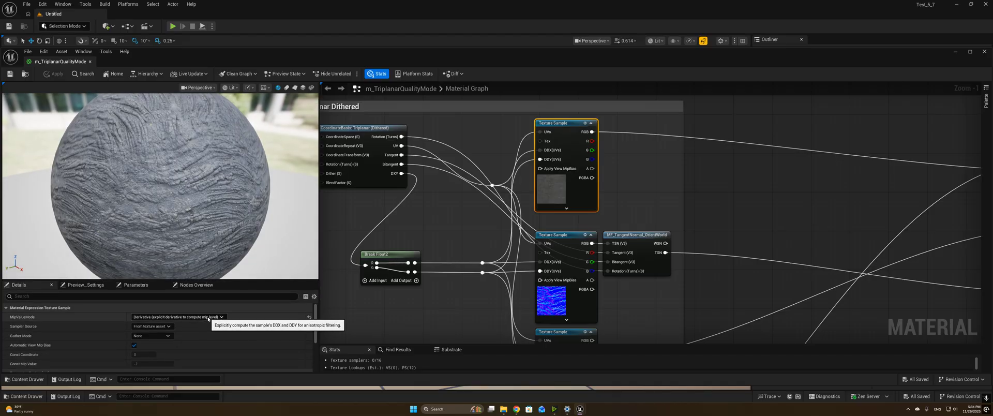
pyautogui.click(207, 316)
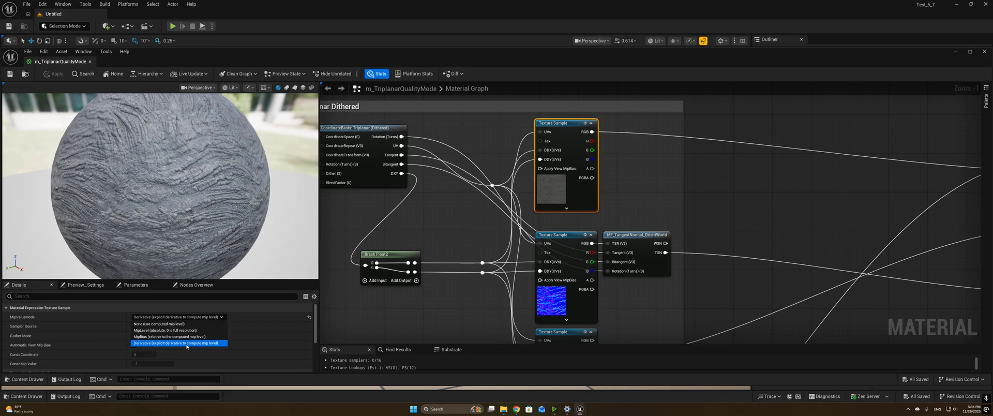
pyautogui.click(759, 232)
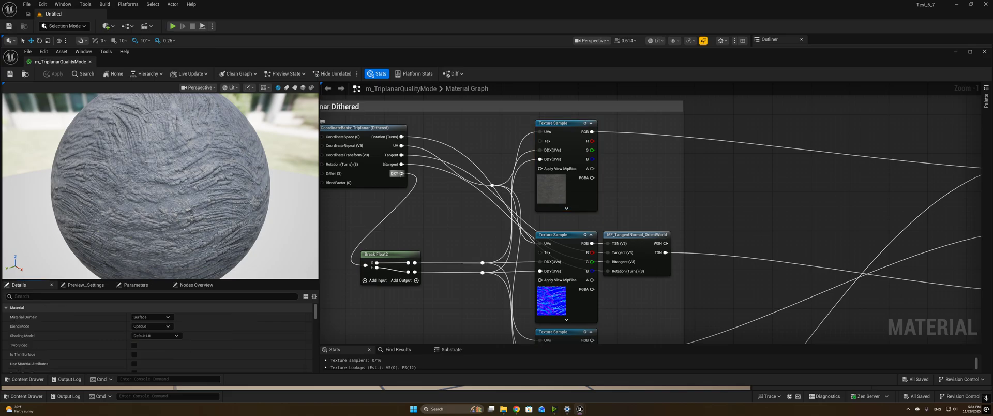
# Step: Inspect the Break Float2 node that feeds the DDX and DDY inputs of the dithered texture samples
pyautogui.click(378, 254)
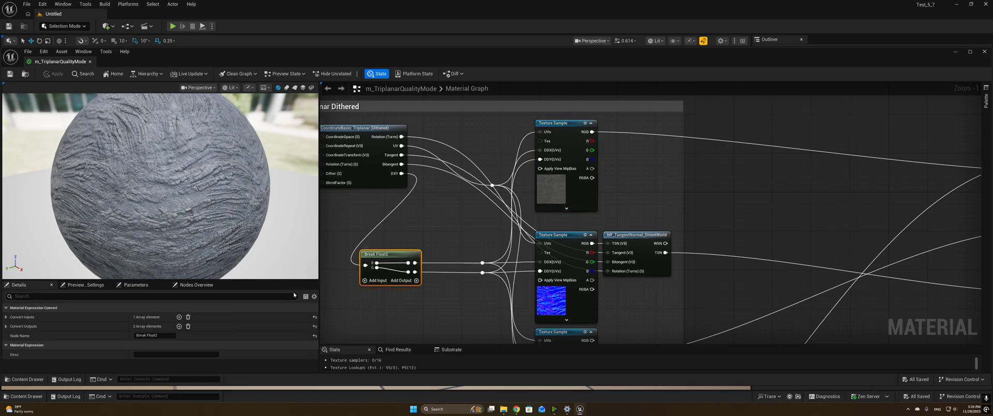
pyautogui.moveTo(298, 280); pyautogui.dragTo(299, 335)
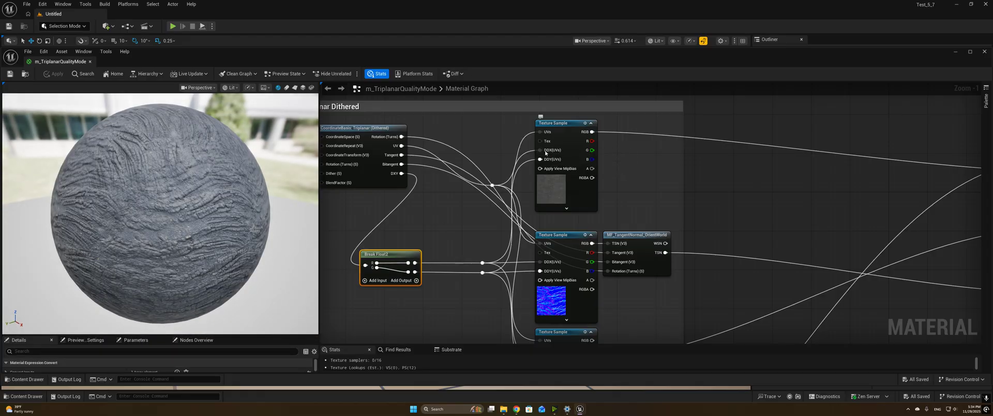
pyautogui.moveTo(807, 233); pyautogui.dragTo(781, 141, button='right')
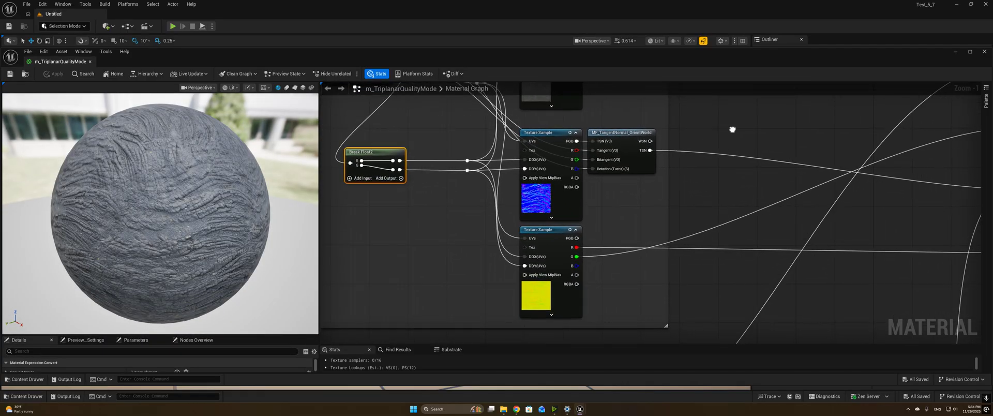
pyautogui.moveTo(242, 189); pyautogui.dragTo(274, 190)
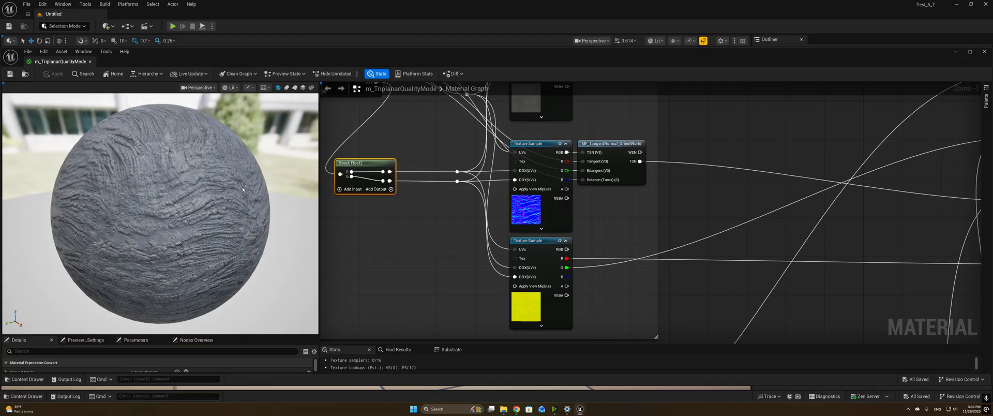
# Step: Examine the MF_TangentNormal_OrientWorld node with its Tangent and Bitangent sources, and check the normals on the preview sphere from several angles
pyautogui.moveTo(618, 206); pyautogui.dragTo(603, 250, button='right')
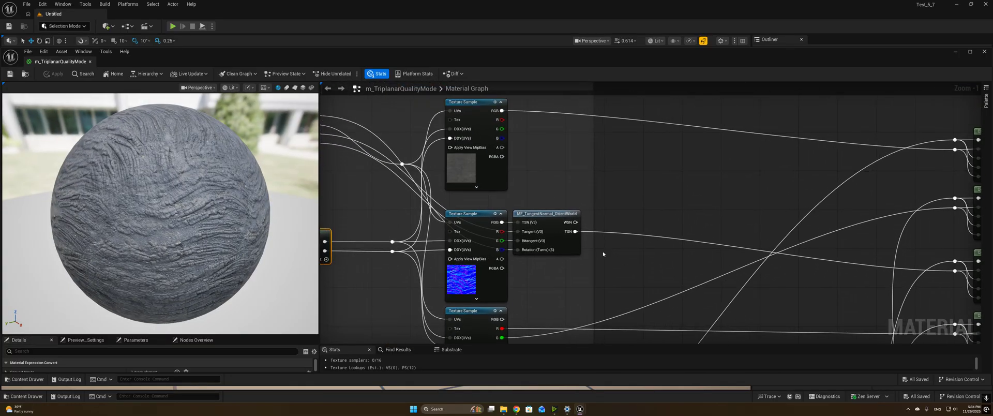
pyautogui.click(544, 219)
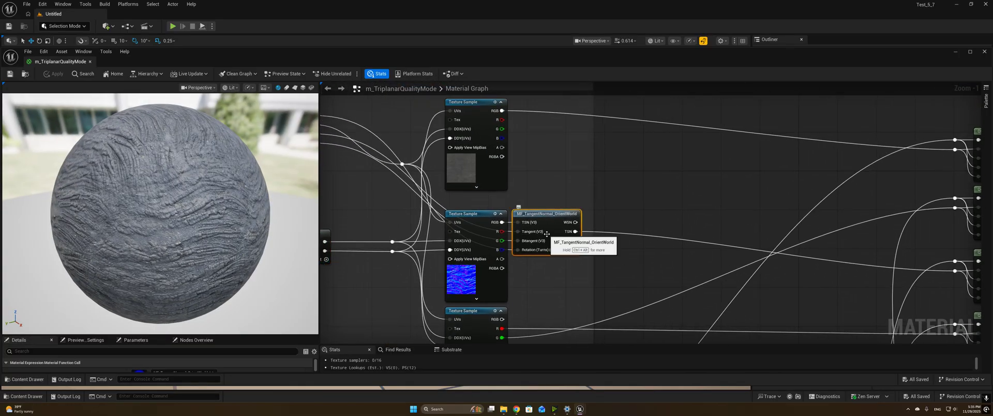
pyautogui.moveTo(620, 261); pyautogui.dragTo(697, 237, button='right')
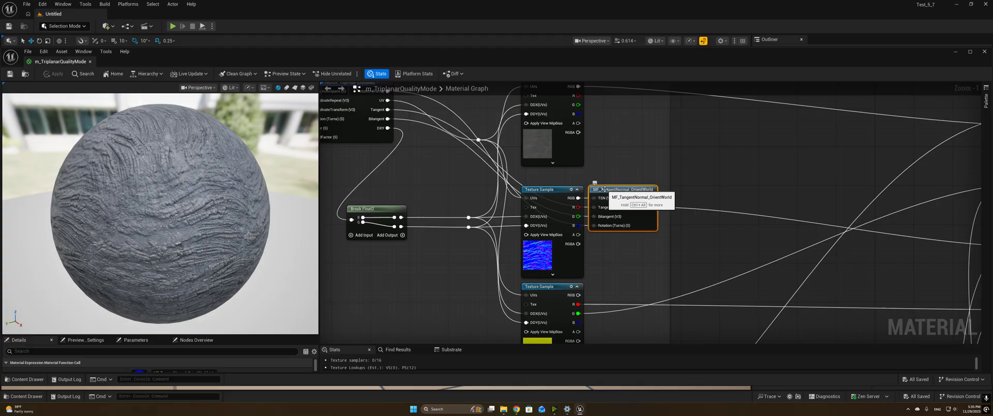
pyautogui.moveTo(201, 233); pyautogui.dragTo(231, 234)
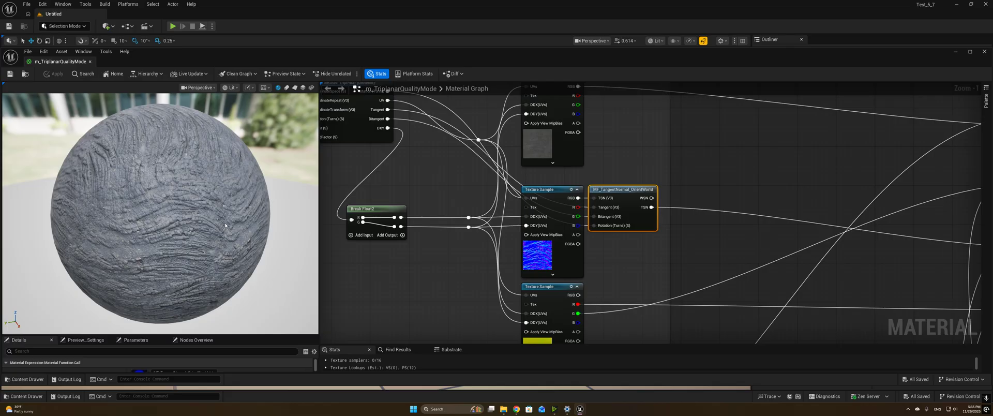
pyautogui.moveTo(201, 223); pyautogui.dragTo(212, 262)
pyautogui.moveTo(239, 202); pyautogui.dragTo(241, 218)
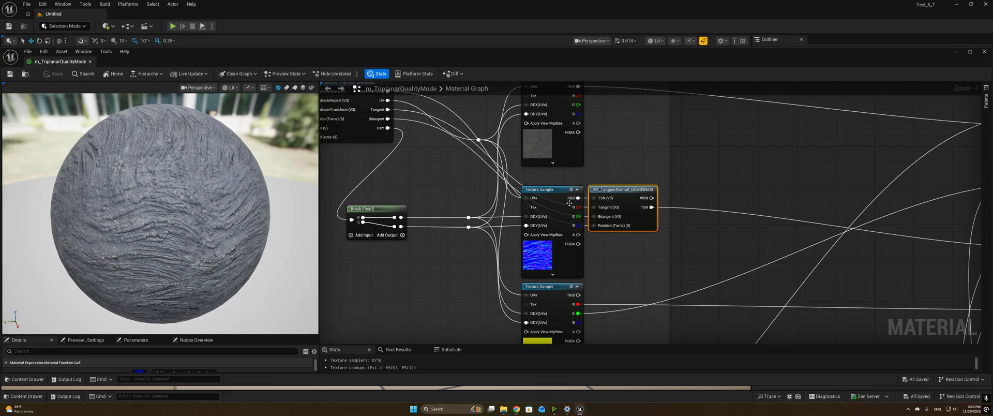
pyautogui.click(700, 245)
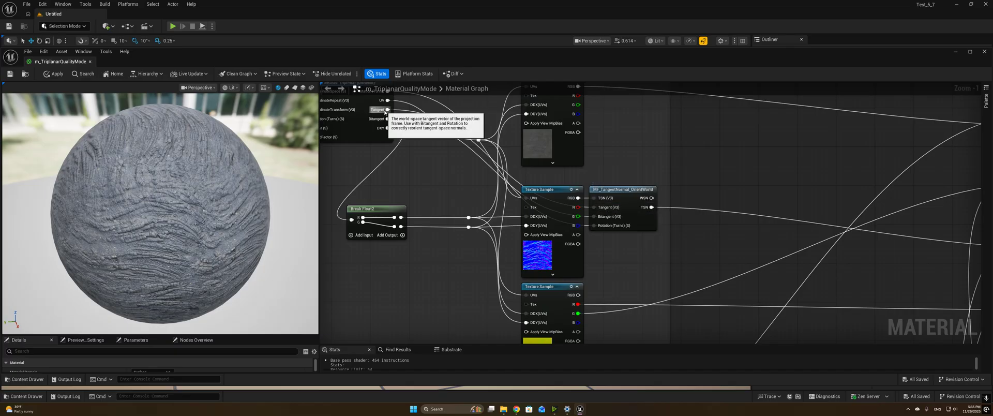
pyautogui.moveTo(387, 110); pyautogui.dragTo(424, 156, button='right')
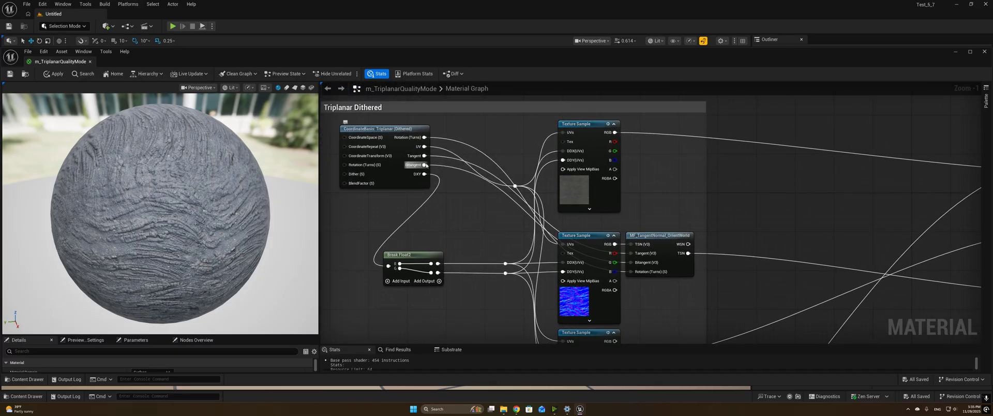
pyautogui.moveTo(480, 202); pyautogui.dragTo(418, 156, button='right')
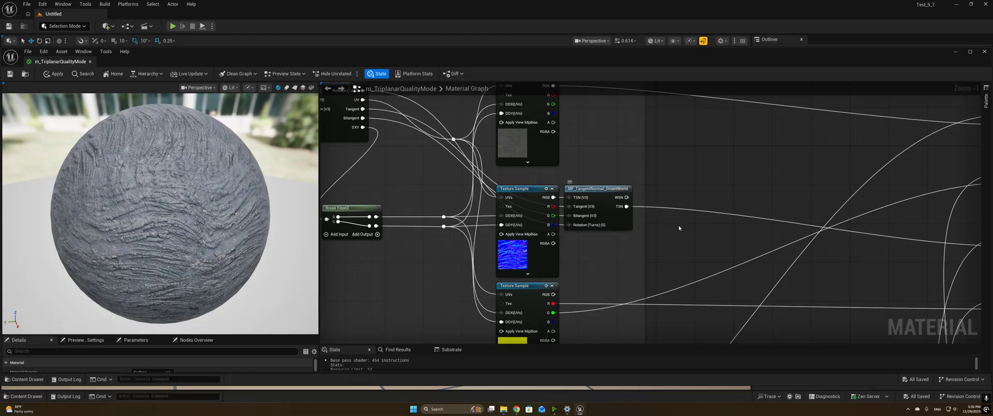
# Step: Examine the CoordinateBasis: Triplanar (Standard) node and its outputs to the Triplanar Diffuse, ORM and Normals groups
pyautogui.scroll(-1, 679, 225)
pyautogui.moveTo(679, 225); pyautogui.dragTo(713, 212, button='right')
pyautogui.scroll(-1, 767, 214)
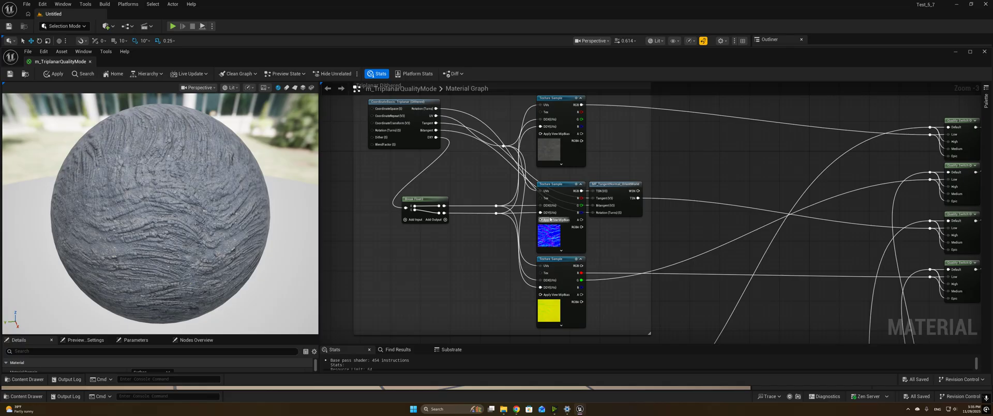
pyautogui.moveTo(539, 216); pyautogui.dragTo(645, 233, button='right')
pyautogui.scroll(-2, 624, 215)
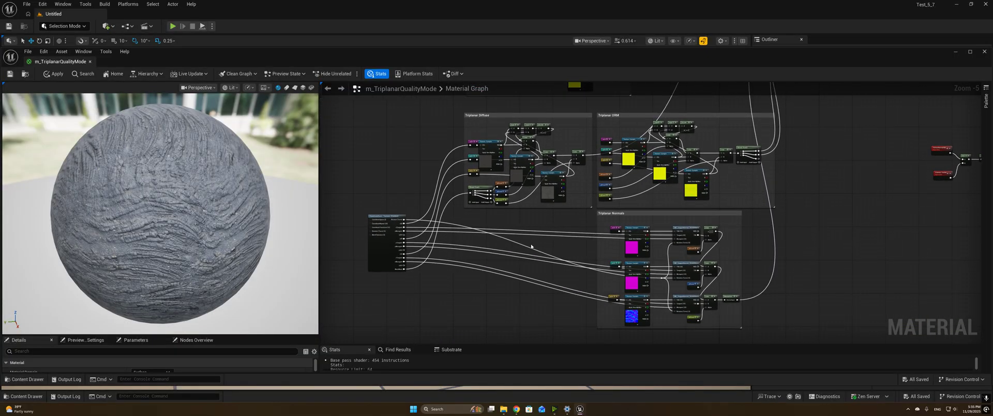
pyautogui.scroll(5, 453, 249)
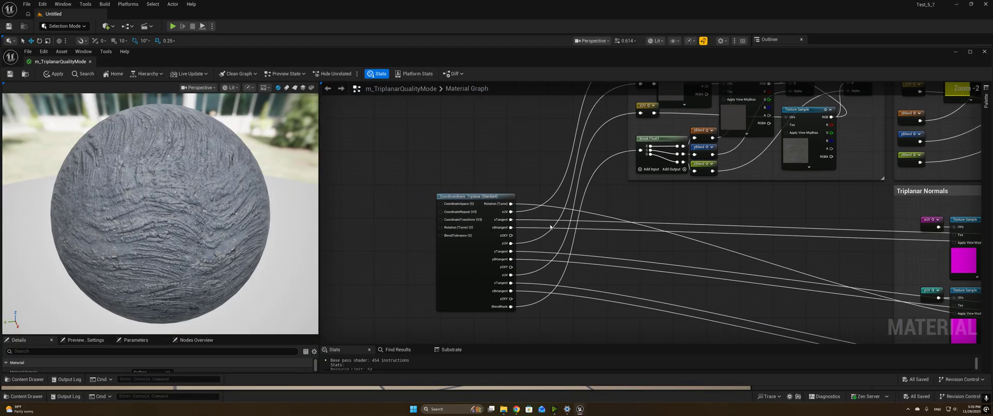
pyautogui.moveTo(410, 121); pyautogui.dragTo(564, 301)
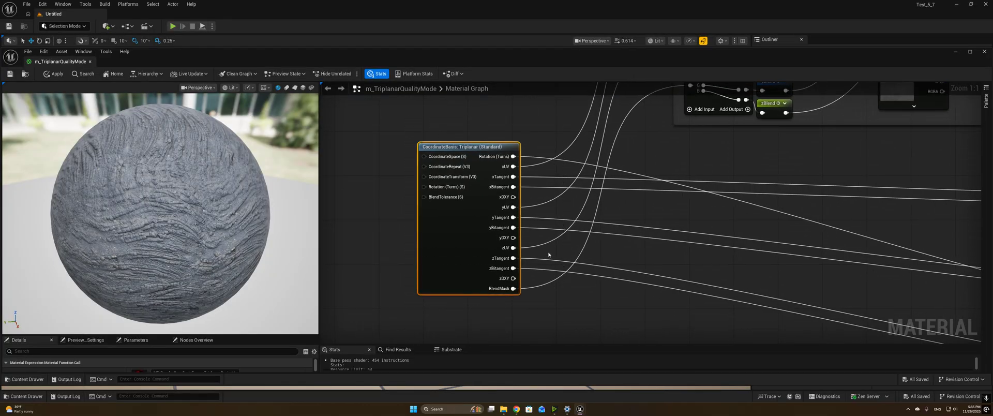
pyautogui.click(583, 206)
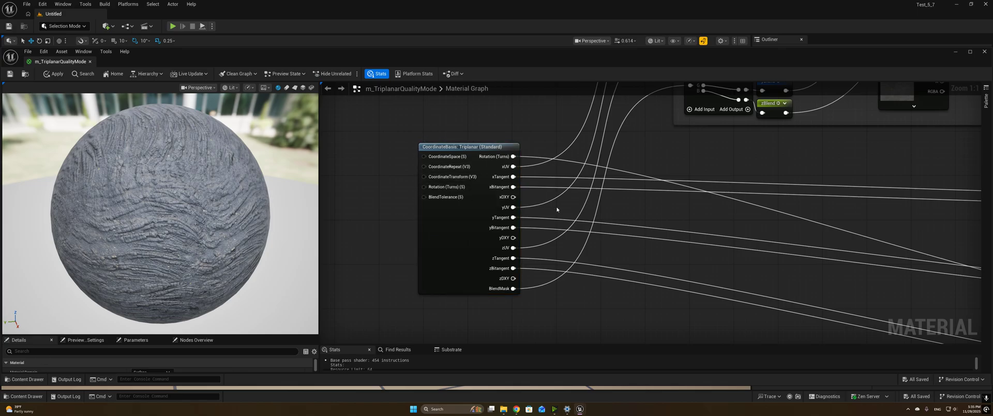
# Step: Preview the xBlend, yBlend and zBlend masks in the Triplanar Diffuse group one after another, and stop the node preview
pyautogui.moveTo(557, 209); pyautogui.dragTo(521, 228, button='right')
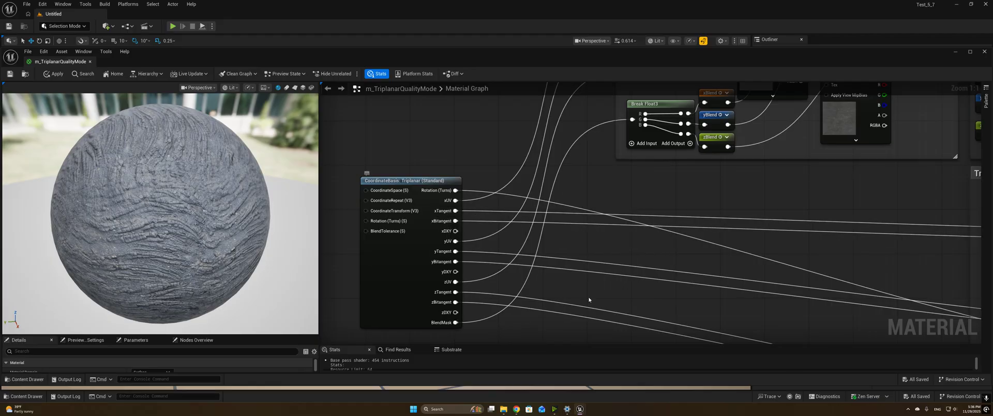
pyautogui.moveTo(646, 199); pyautogui.dragTo(458, 291, button='right')
pyautogui.click(524, 184)
pyautogui.press('space')
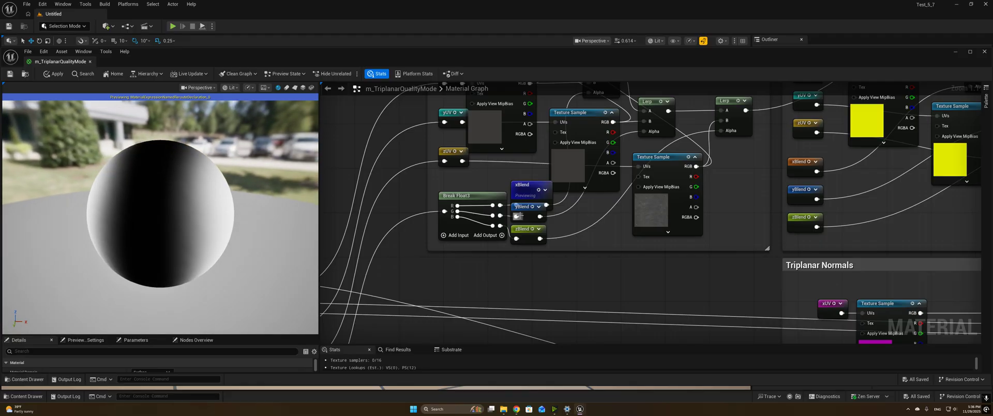
pyautogui.click(533, 208)
pyautogui.click(532, 229)
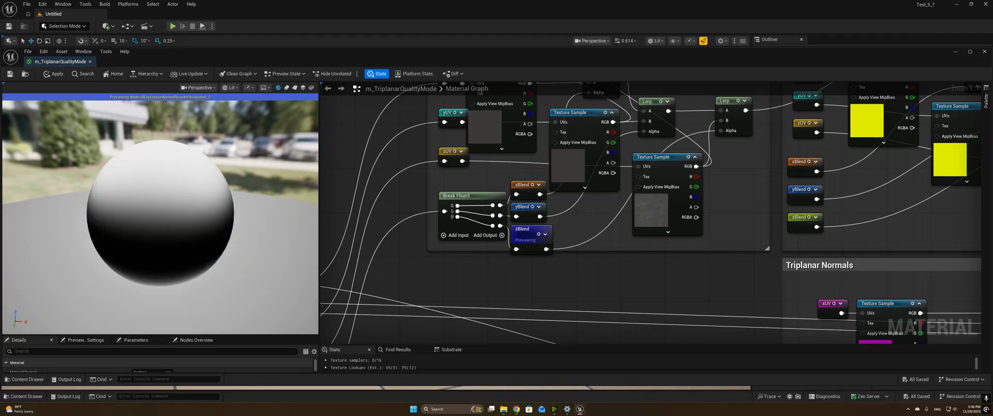
pyautogui.moveTo(222, 212); pyautogui.dragTo(93, 213)
pyautogui.press('space')
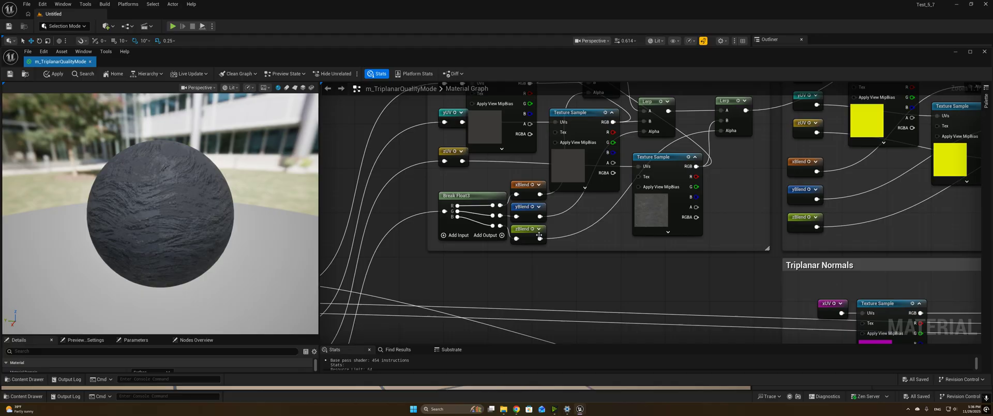
# Step: Preview each of the three Texture Samples in the Triplanar Diffuse group and check their projections on the sphere from different angles
pyautogui.moveTo(566, 264); pyautogui.dragTo(546, 331, button='right')
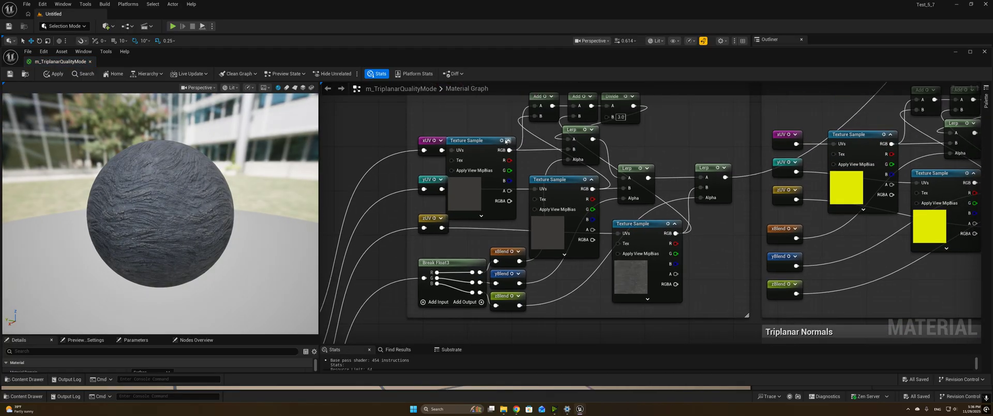
pyautogui.press('space')
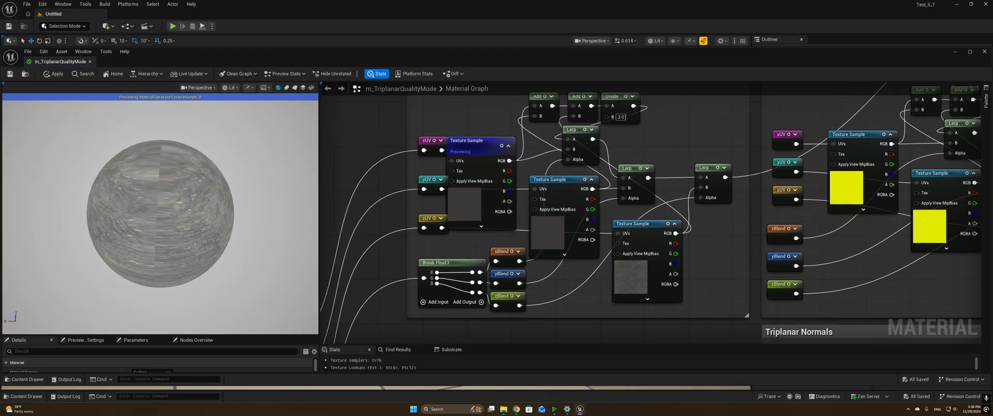
pyautogui.moveTo(207, 238); pyautogui.dragTo(313, 202)
pyautogui.click(585, 180)
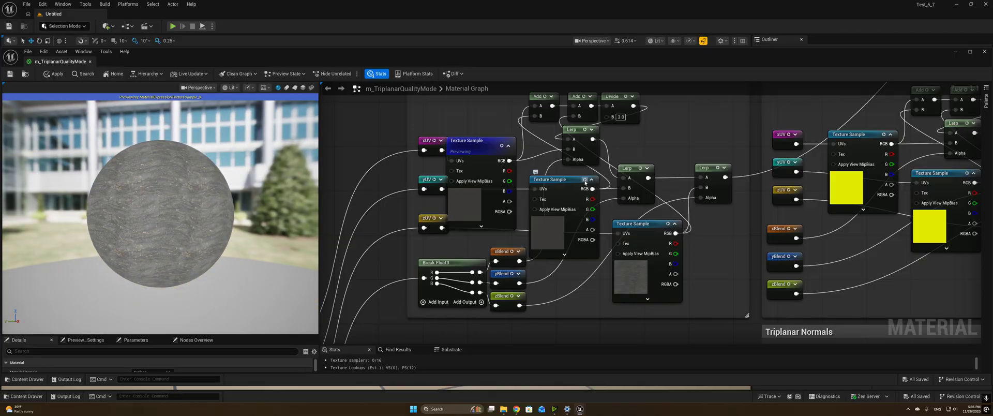
pyautogui.moveTo(238, 221); pyautogui.dragTo(145, 219)
pyautogui.click(668, 224)
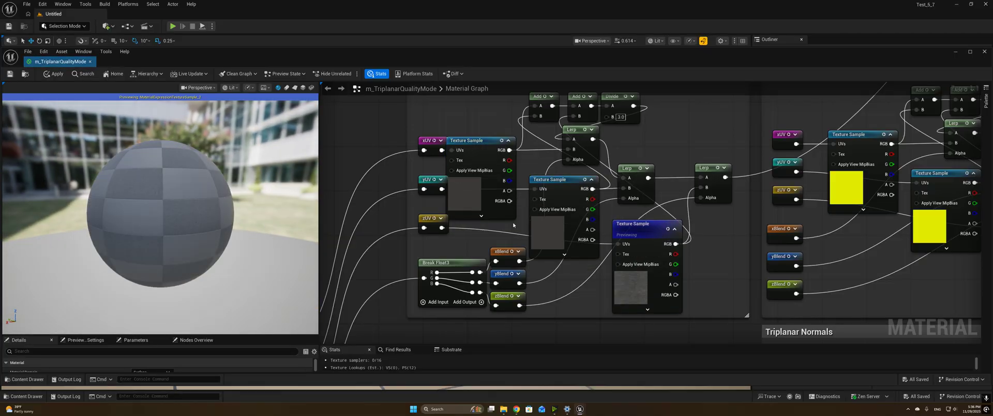
pyautogui.moveTo(227, 207)
pyautogui.mouseDown()
pyautogui.moveTo(217, 274)
pyautogui.moveTo(207, 223)
pyautogui.moveTo(236, 215)
pyautogui.mouseUp()
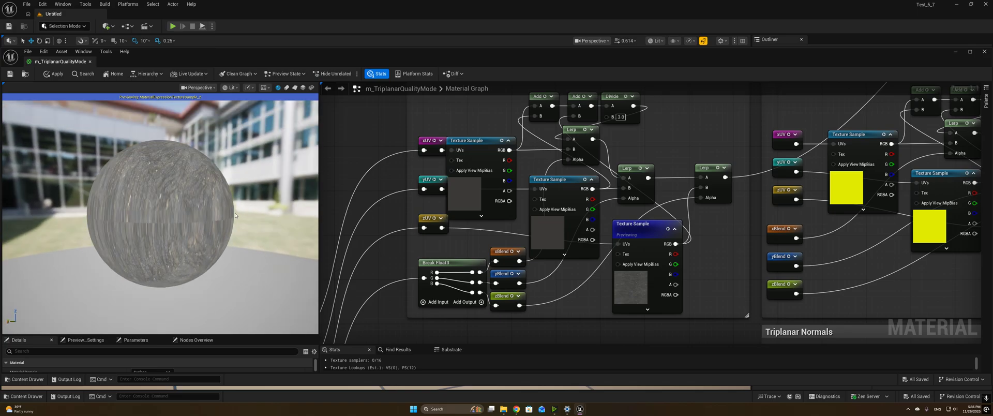
# Step: Preview the Divide node of the Triplanar Diffuse group and check the averaged texture around the sphere
pyautogui.moveTo(413, 238); pyautogui.dragTo(348, 278, button='right')
pyautogui.click(562, 141)
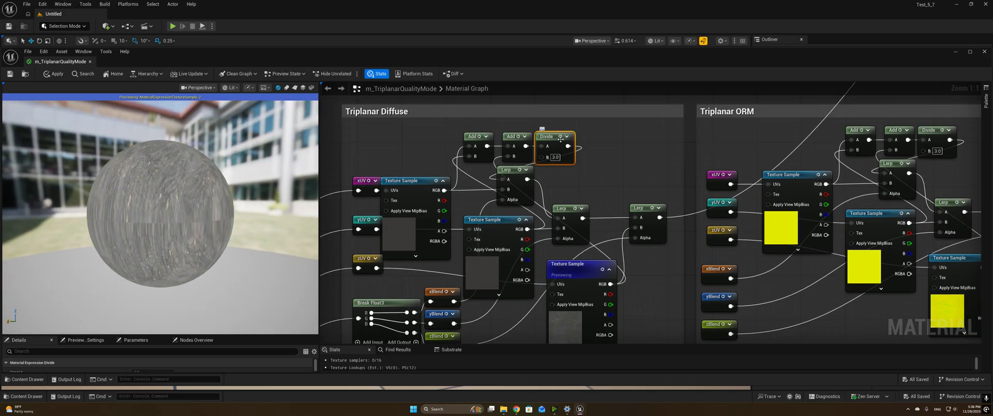
pyautogui.click(561, 138)
pyautogui.moveTo(233, 207); pyautogui.dragTo(214, 246)
pyautogui.moveTo(233, 187); pyautogui.dragTo(233, 207)
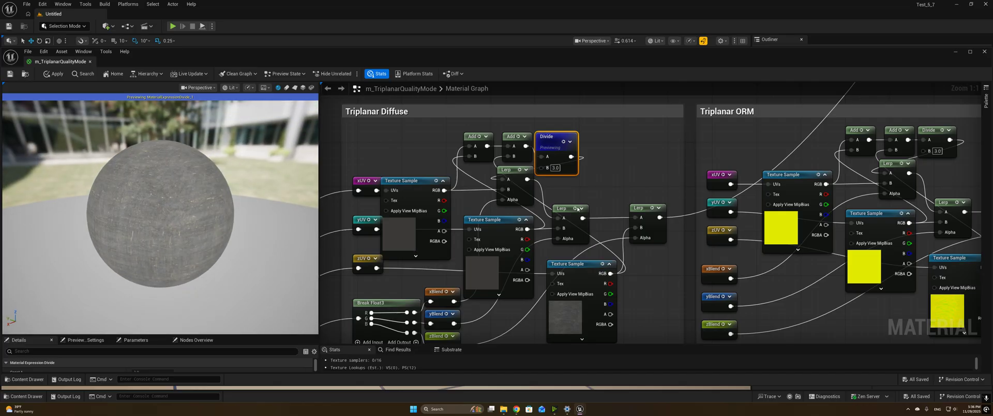
# Step: Preview the final Lerp of the Triplanar Diffuse group, check the blended texture up close, and stop the preview
pyautogui.click(653, 208)
pyautogui.moveTo(233, 217); pyautogui.dragTo(256, 220)
pyautogui.scroll(2, 150, 197)
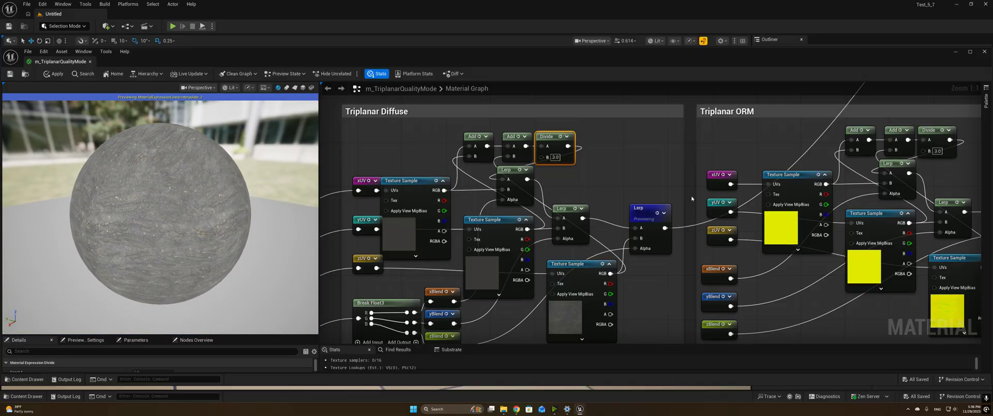
pyautogui.click(658, 213)
# Step: Inspect the first Texture Sample in the Triplanar ORM group and the uppermost MF_TangentNormal_OrientWorld node in the Triplanar Normals group
pyautogui.moveTo(658, 213); pyautogui.dragTo(358, 187, button='right')
pyautogui.click(462, 163)
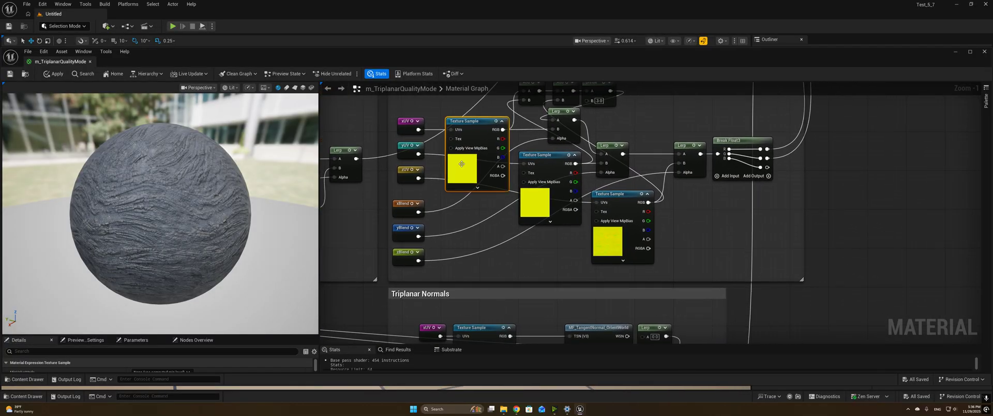
pyautogui.moveTo(485, 228); pyautogui.dragTo(420, 10, button='right')
pyautogui.moveTo(508, 104); pyautogui.dragTo(470, 133, button='right')
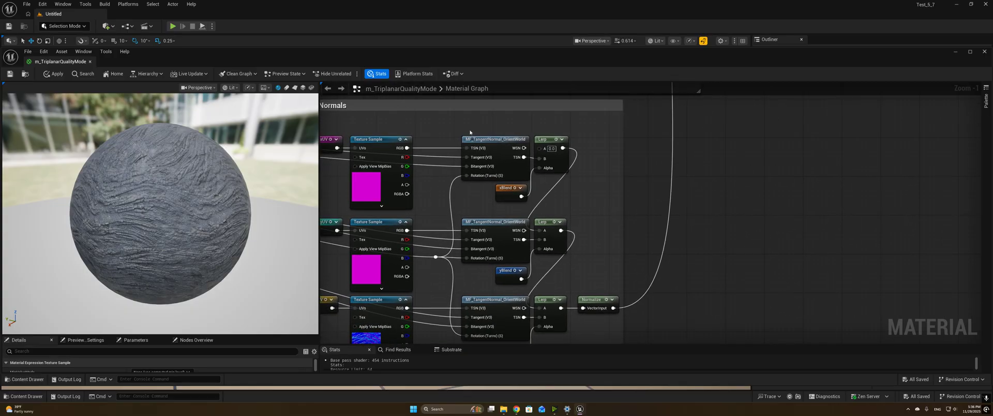
pyautogui.click(489, 142)
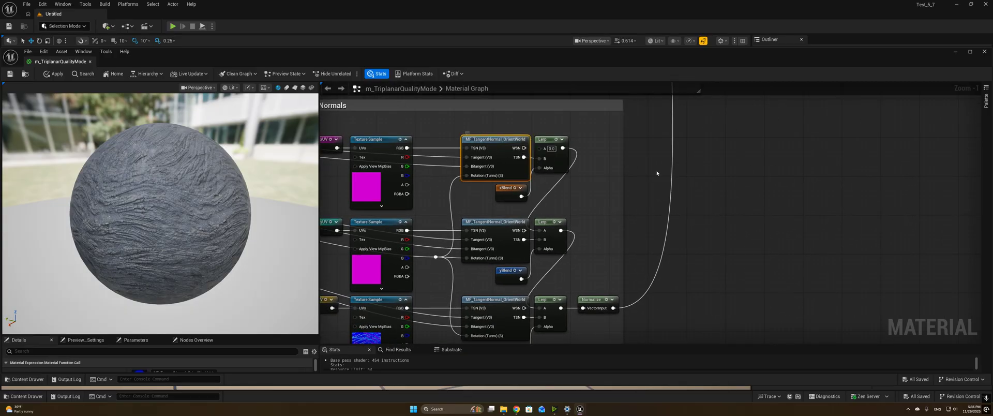
# Step: Trace the tangent, bitangent and rotation outputs of the CoordinateBasis: Triplanar (Standard) node to the MF_TangentNormal_OrientWorld nodes in the Triplanar Normals group
pyautogui.moveTo(657, 173); pyautogui.dragTo(716, 156, button='right')
pyautogui.scroll(1, 701, 159)
pyautogui.scroll(-3, 701, 160)
pyautogui.moveTo(356, 191); pyautogui.dragTo(606, 235, button='right')
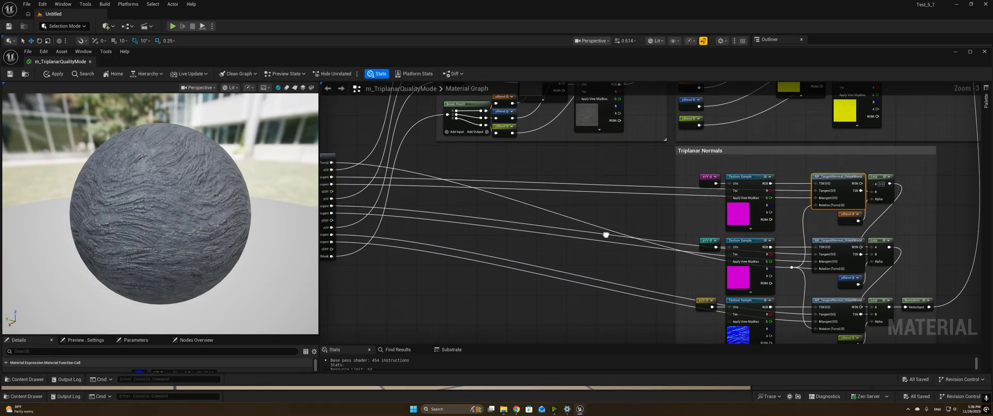
pyautogui.moveTo(397, 206); pyautogui.dragTo(517, 226, button='right')
pyautogui.scroll(3, 517, 226)
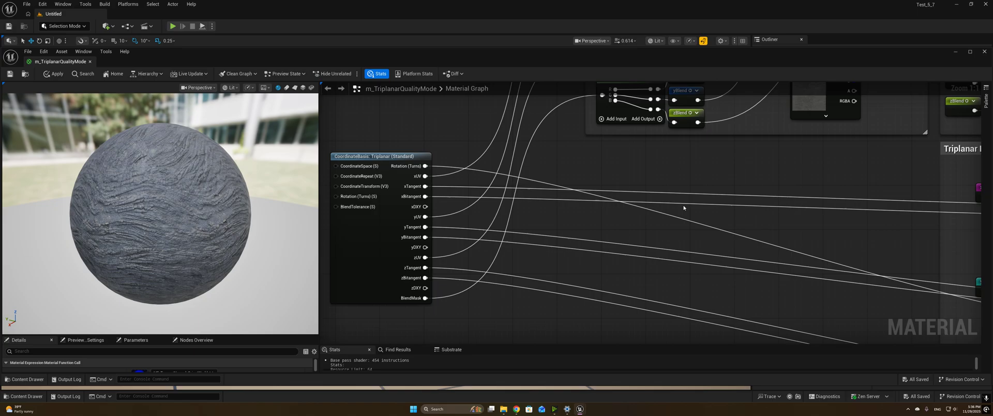
pyautogui.scroll(-2, 684, 208)
pyautogui.moveTo(683, 207); pyautogui.dragTo(380, 179, button='right')
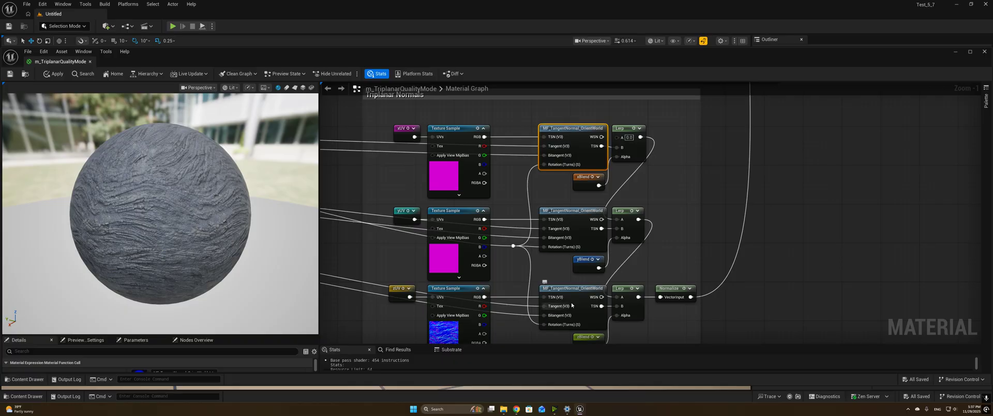
pyautogui.moveTo(695, 247); pyautogui.dragTo(727, 210, button='right')
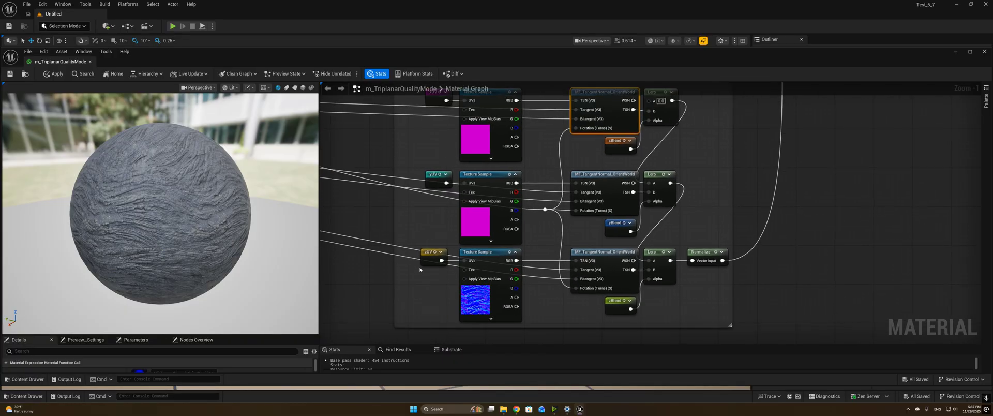
# Step: Preview the Normalize node of the Triplanar Normals group, check the blended normals on the sphere, and stop the preview
pyautogui.click(716, 253)
pyautogui.moveTo(218, 186); pyautogui.dragTo(176, 248)
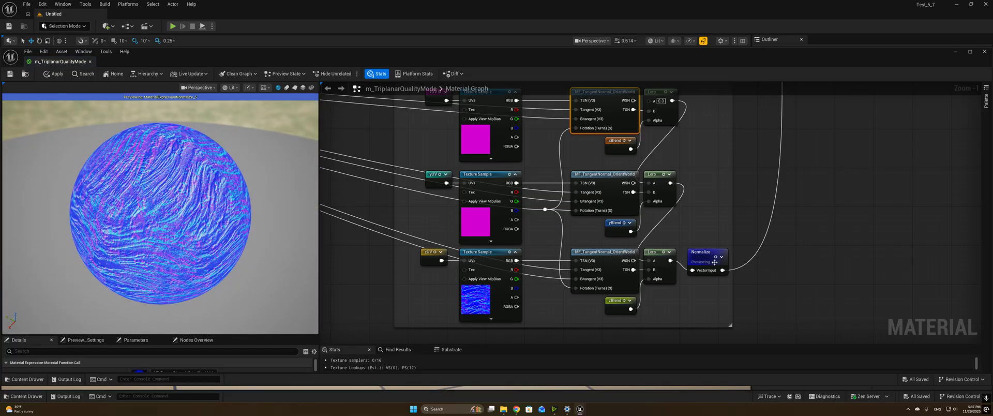
pyautogui.click(717, 257)
pyautogui.click(762, 203)
# Step: Preview the final Lerp of the Triplanar ORM group on the sphere and stop the preview
pyautogui.moveTo(733, 172); pyautogui.dragTo(766, 318, button='right')
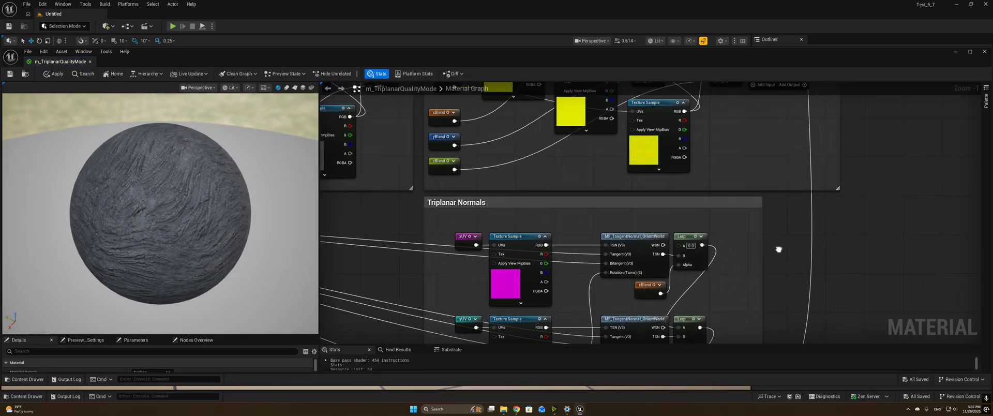
pyautogui.moveTo(817, 178); pyautogui.dragTo(767, 326, button='right')
pyautogui.moveTo(820, 250); pyautogui.dragTo(812, 236, button='right')
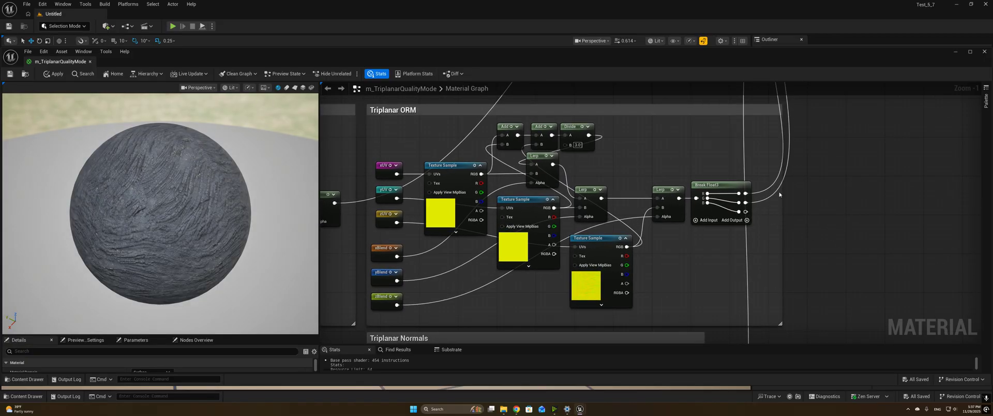
pyautogui.click(665, 189)
pyautogui.press('space')
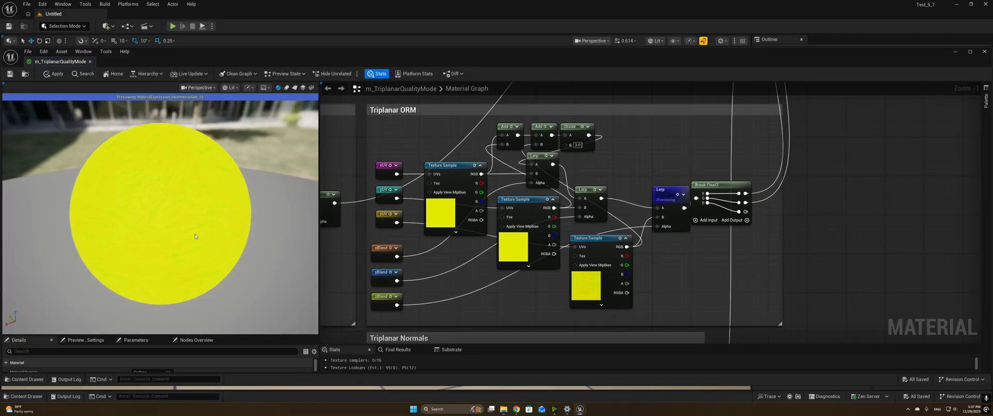
pyautogui.click(678, 194)
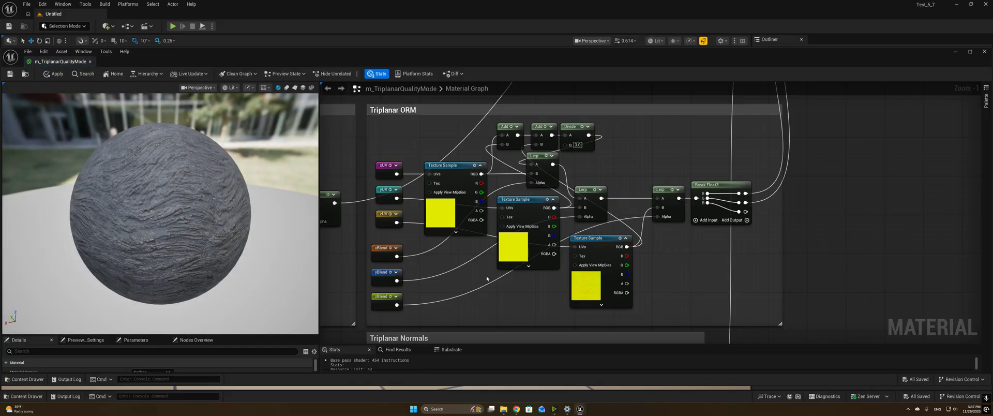
# Step: Highlight the xBlend, yBlend and zBlend reroute nodes feeding the Triplanar ORM group, and clear the selection
pyautogui.moveTo(487, 279); pyautogui.dragTo(478, 274, button='right')
pyautogui.moveTo(365, 154); pyautogui.dragTo(394, 305)
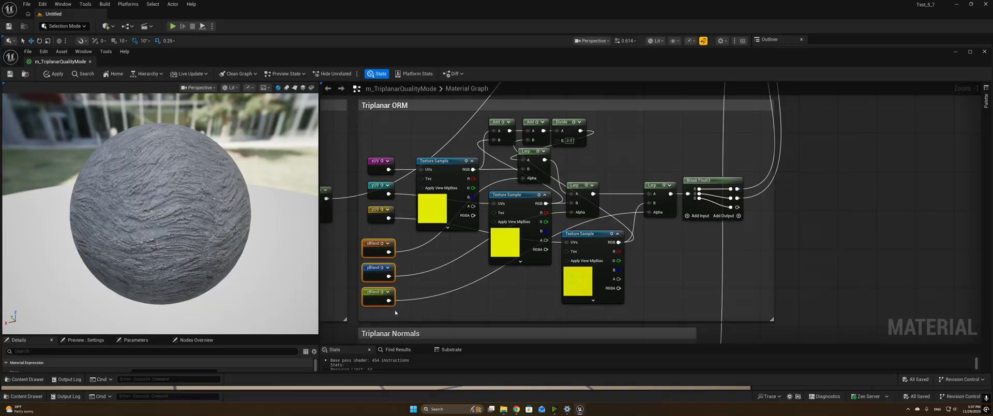
pyautogui.click(468, 278)
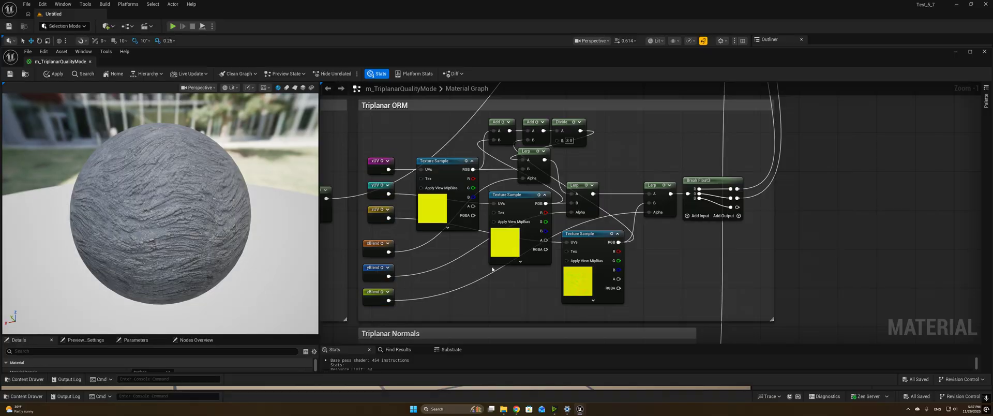
# Step: Examine how the standard triplanar outputs reach the Quality Switch nodes, and compare with the connections from the Triplanar Dithered group
pyautogui.scroll(-2, 471, 269)
pyautogui.moveTo(727, 168); pyautogui.dragTo(640, 310, button='right')
pyautogui.moveTo(678, 239); pyautogui.dragTo(767, 187, button='right')
pyautogui.scroll(2, 572, 304)
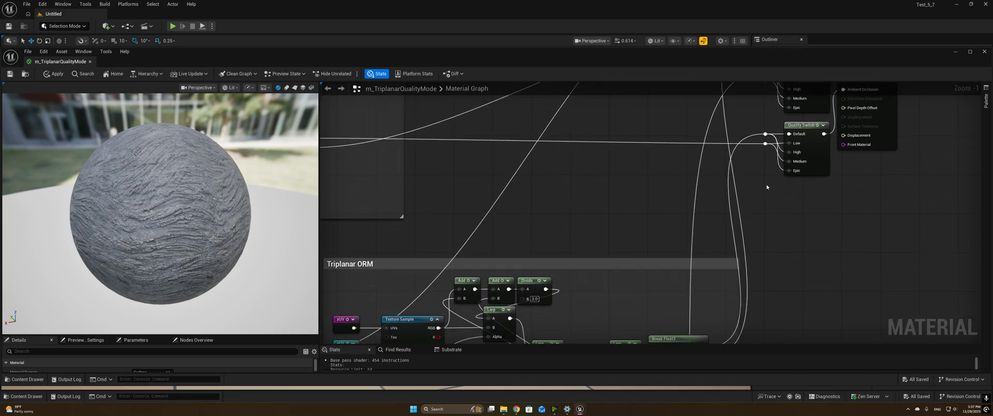
pyautogui.scroll(-2, 767, 187)
pyautogui.scroll(-2, 888, 168)
pyautogui.moveTo(808, 251); pyautogui.dragTo(713, 271, button='right')
pyautogui.scroll(-1, 888, 167)
pyautogui.scroll(3, 707, 260)
pyautogui.moveTo(510, 226); pyautogui.dragTo(720, 314, button='right')
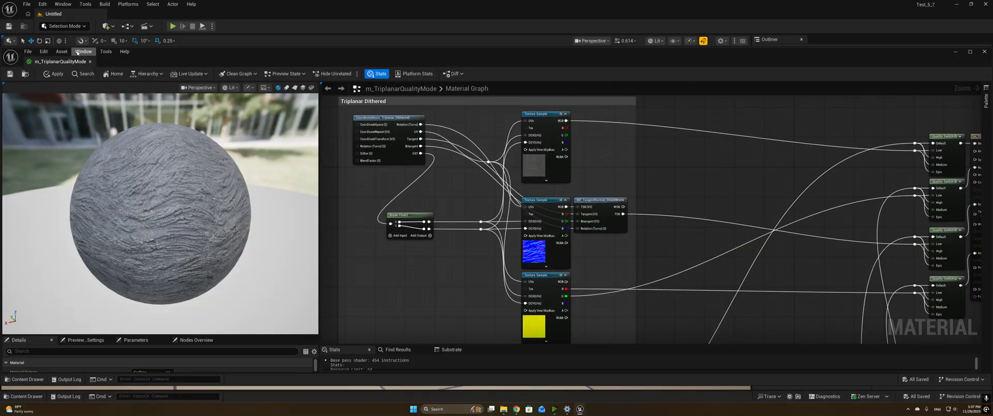
# Step: Save the material, set the Material Quality Level to Low, and inspect the surface of the preview sphere up close
pyautogui.hotkey('ctrl', 's')
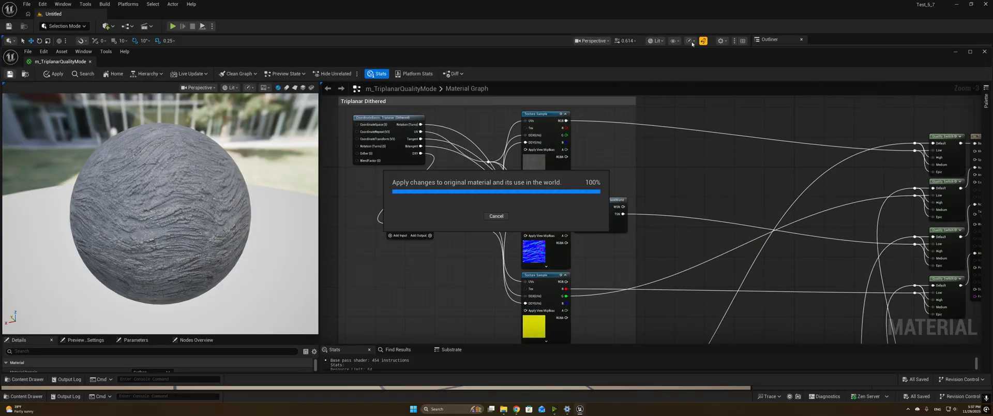
pyautogui.click(692, 41)
pyautogui.moveTo(735, 89)
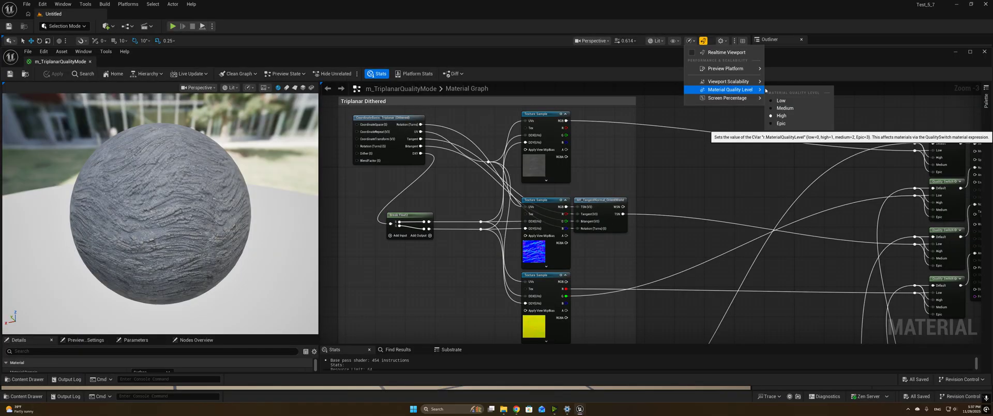
pyautogui.click(781, 100)
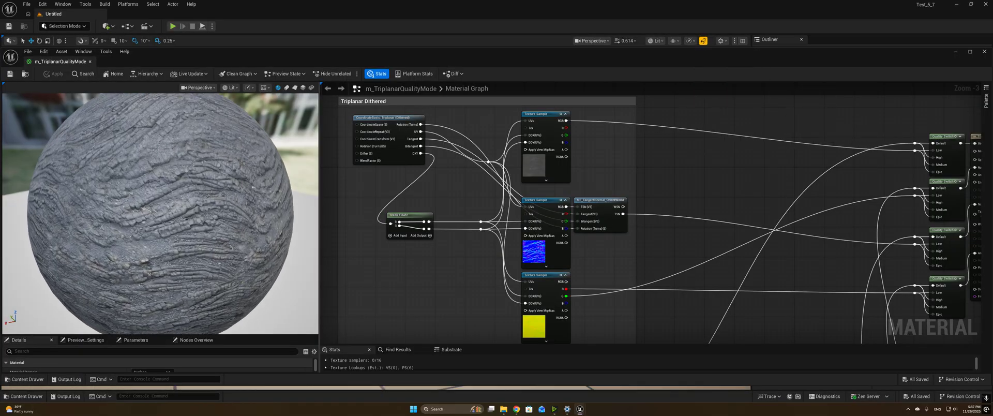
pyautogui.moveTo(160, 213); pyautogui.dragTo(160, 259, button='right')
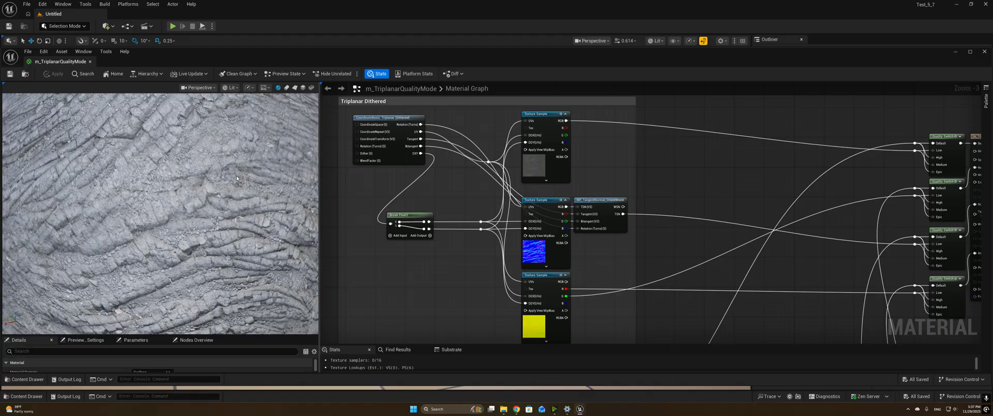
pyautogui.scroll(-6, 237, 178)
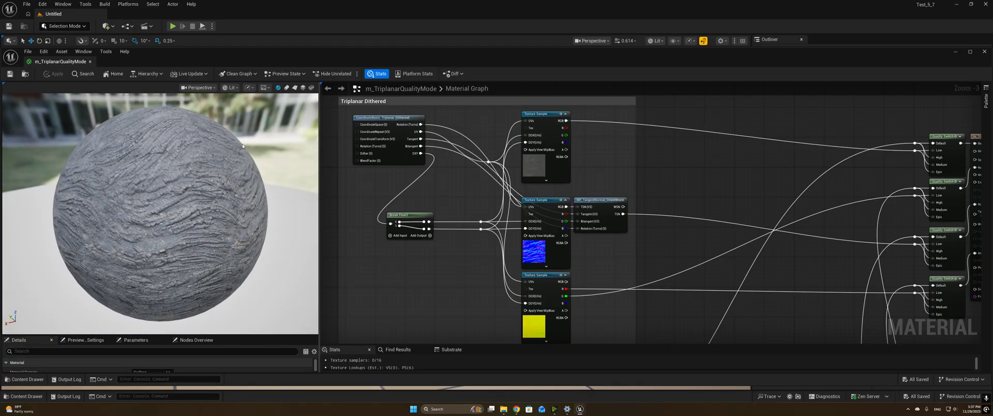
# Step: Look over the standard triplanar groups and set the Material Quality Level to High
pyautogui.moveTo(338, 252); pyautogui.dragTo(401, 122, button='right')
pyautogui.scroll(-1, 385, 229)
pyautogui.scroll(-1, 385, 228)
pyautogui.moveTo(385, 228); pyautogui.dragTo(405, 174, button='right')
pyautogui.click(689, 43)
pyautogui.moveTo(739, 91)
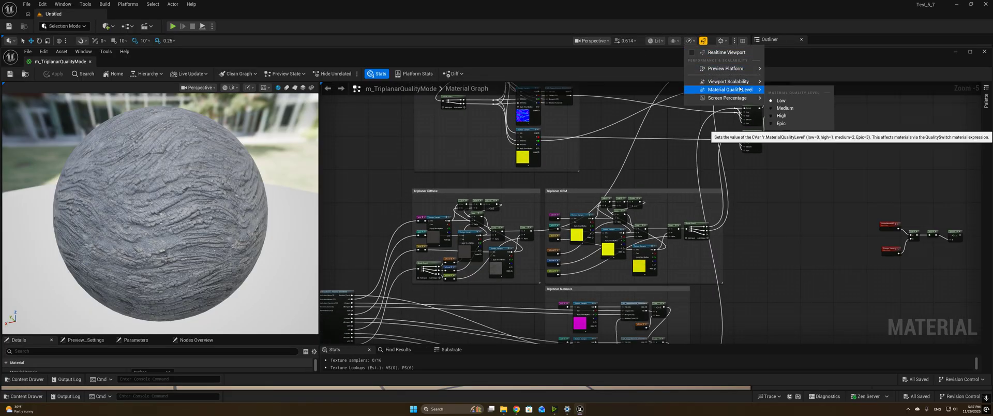
pyautogui.click(785, 118)
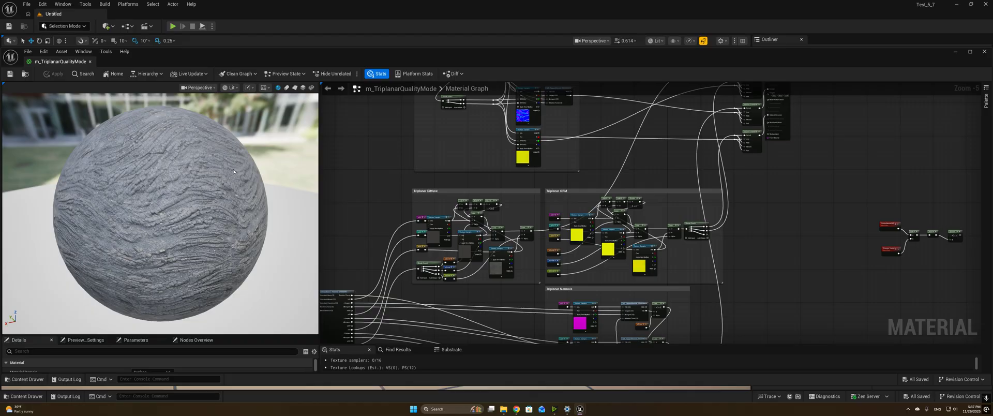
# Step: Nudge the CoordinateBasis_Triplanar (Dithered) node slightly down in the Triplanar Dithered group, check its description, and clear the selection
pyautogui.moveTo(789, 238); pyautogui.dragTo(797, 161, button='right')
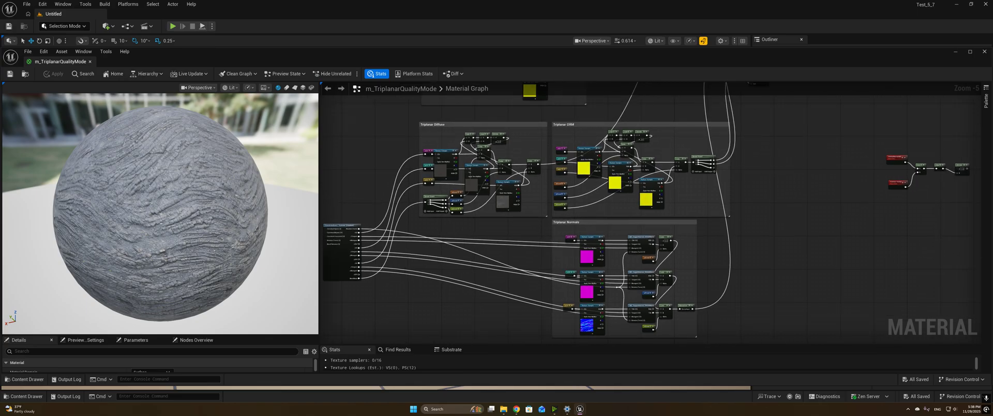
pyautogui.moveTo(764, 150); pyautogui.dragTo(813, 252, button='right')
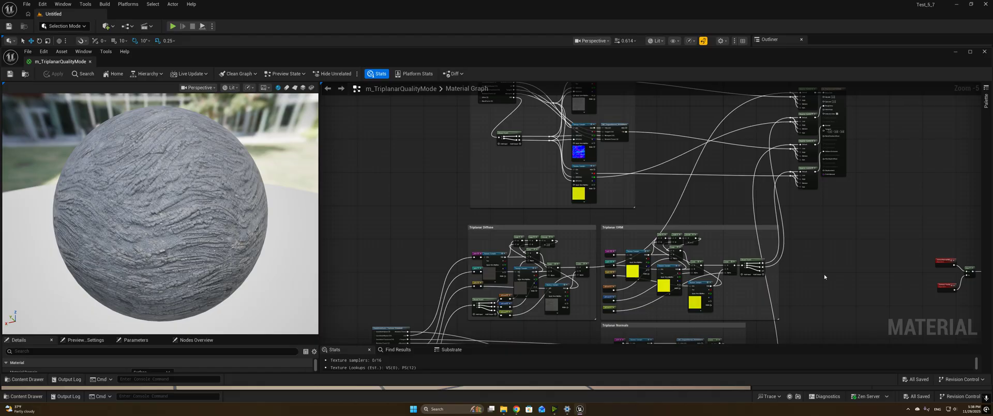
pyautogui.moveTo(668, 123); pyautogui.dragTo(699, 262, button='right')
pyautogui.scroll(5, 533, 236)
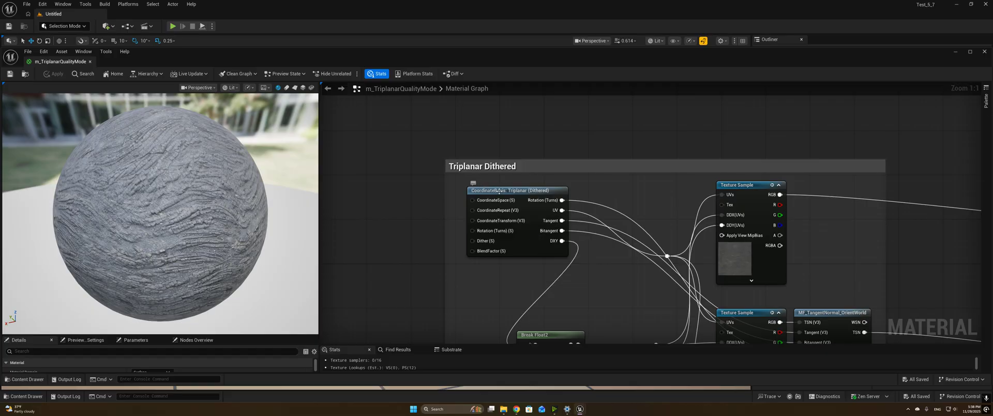
pyautogui.moveTo(501, 192); pyautogui.dragTo(501, 198)
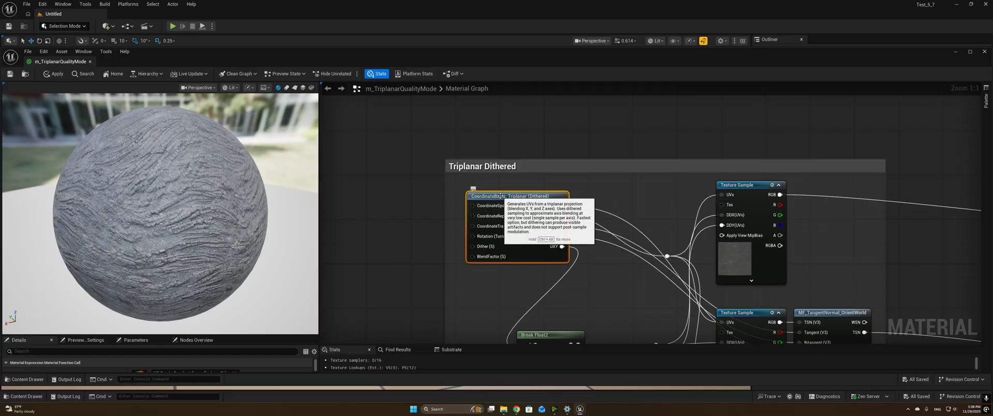
pyautogui.click(399, 236)
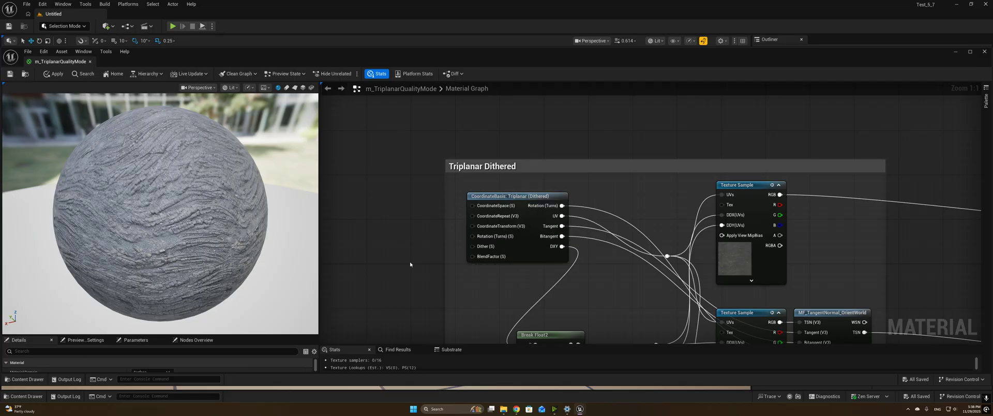
# Step: Trace the dithered coordinate node's outputs through Break Float2 and the three Texture Samples to the Quality Switch nodes
pyautogui.moveTo(410, 262); pyautogui.dragTo(369, 243, button='right')
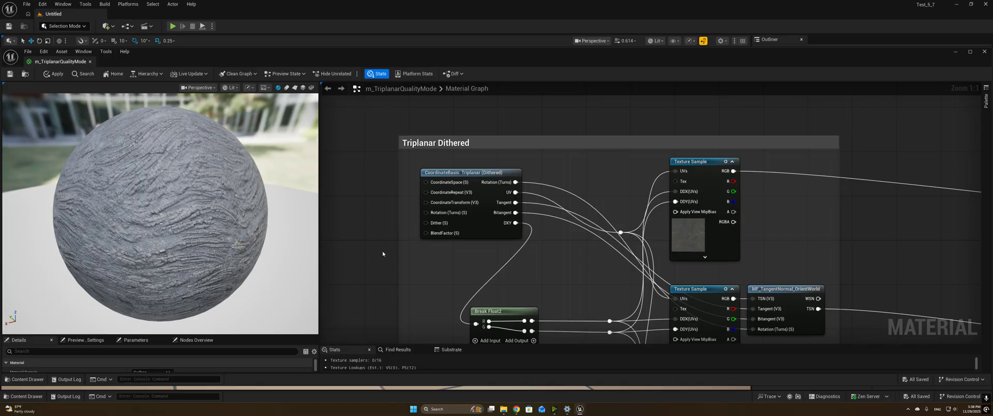
pyautogui.moveTo(431, 223)
pyautogui.moveTo(347, 275); pyautogui.dragTo(380, 213, button='right')
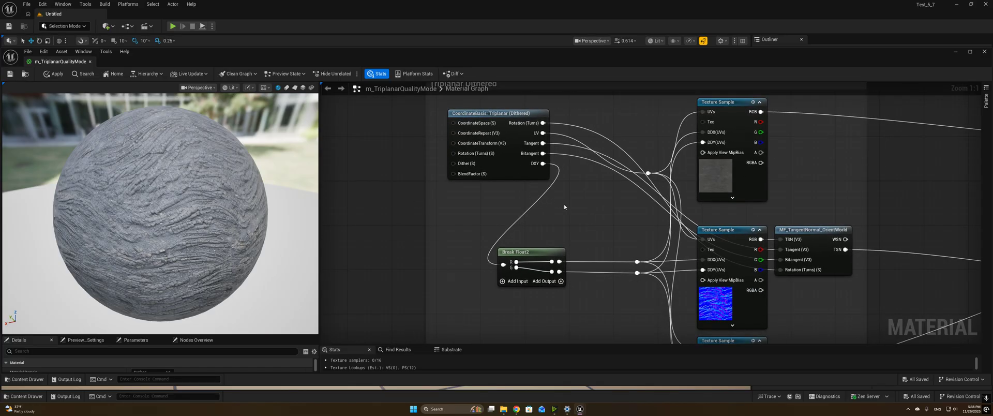
pyautogui.scroll(-3, 566, 207)
pyautogui.moveTo(569, 208); pyautogui.dragTo(463, 131, button='right')
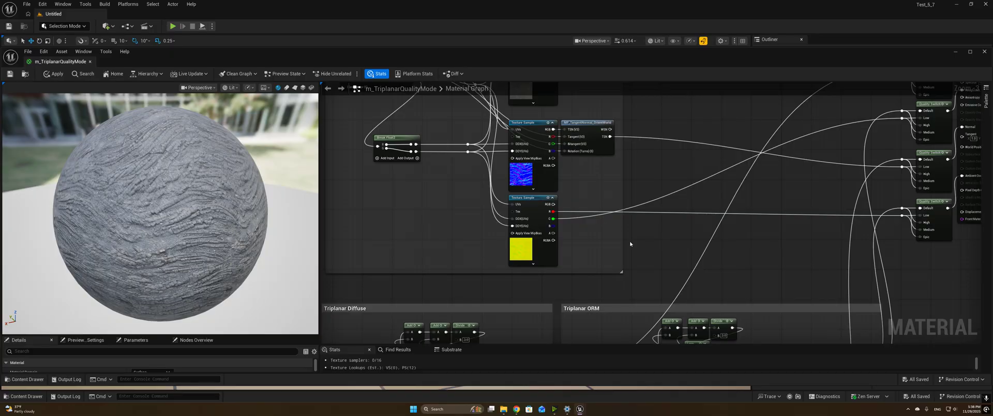
pyautogui.moveTo(630, 244); pyautogui.dragTo(701, 266, button='right')
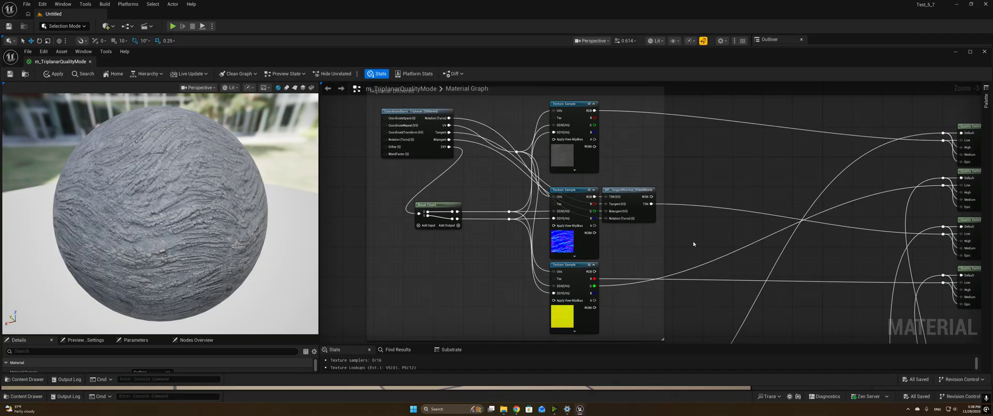
pyautogui.moveTo(694, 244); pyautogui.dragTo(651, 238, button='right')
# Step: Compare the Triplanar ORM group's node layout with the complete Triplanar Dithered group
pyautogui.scroll(-5, 643, 242)
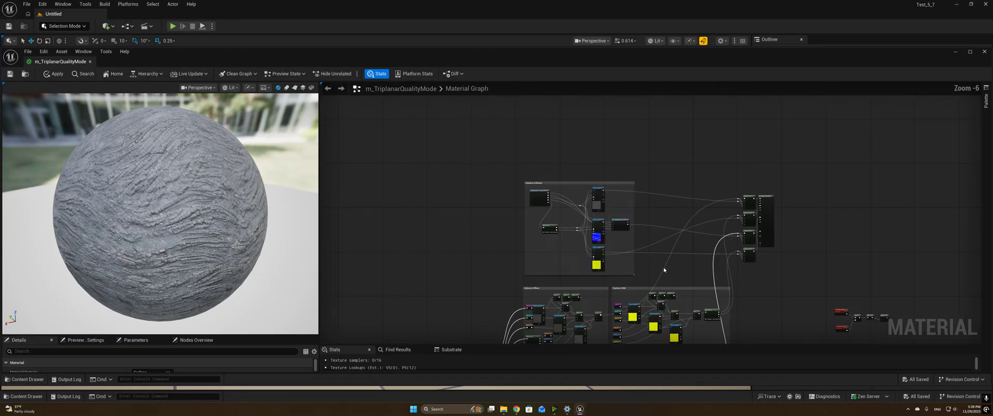
pyautogui.scroll(3, 738, 197)
pyautogui.scroll(2, 738, 197)
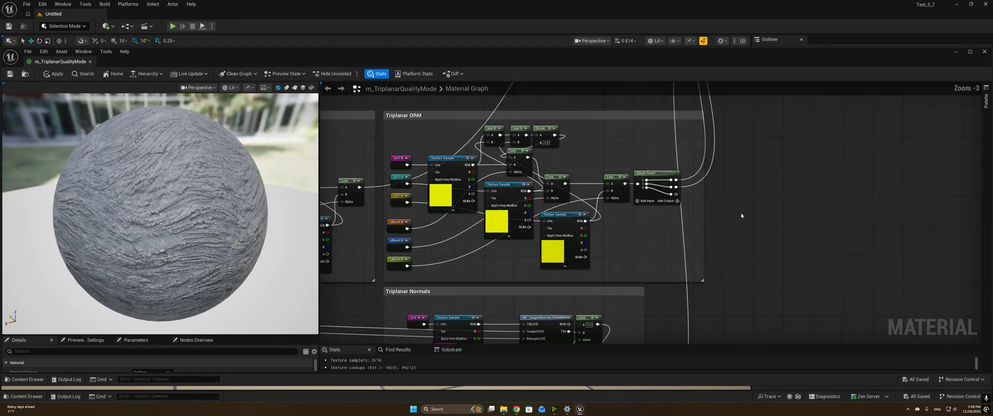
pyautogui.scroll(-1, 741, 214)
pyautogui.moveTo(741, 214); pyautogui.dragTo(763, 342, button='right')
pyautogui.moveTo(527, 254); pyautogui.dragTo(626, 223, button='right')
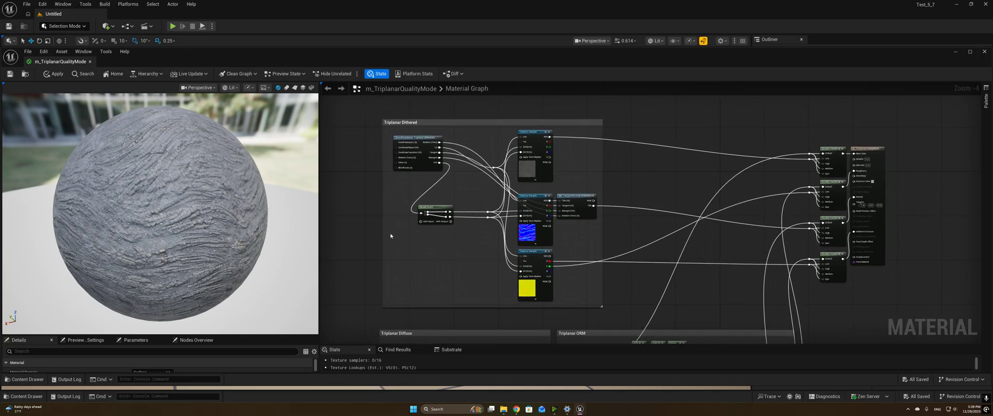